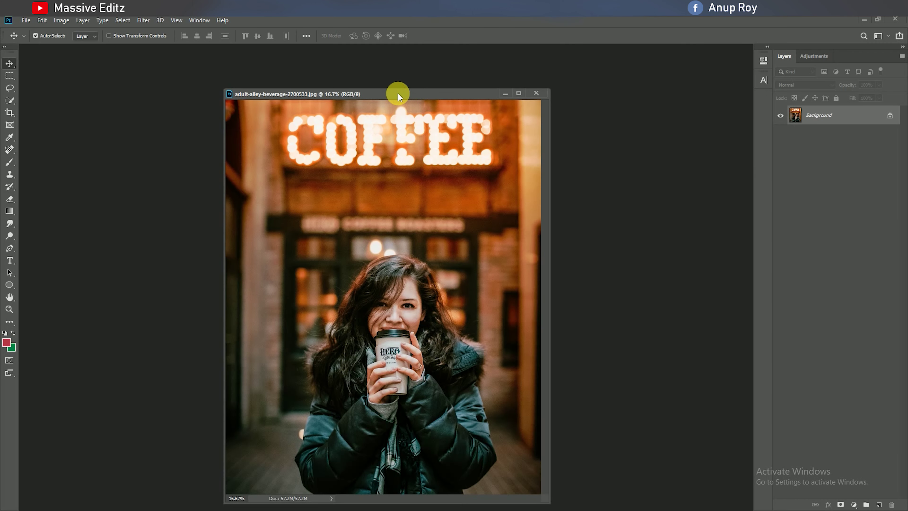
Dock the coffee-shop photo, unlock the background as Layer 0 and duplicate it into Layer 0 copy
left_click_drag(400, 94, 407, 49)
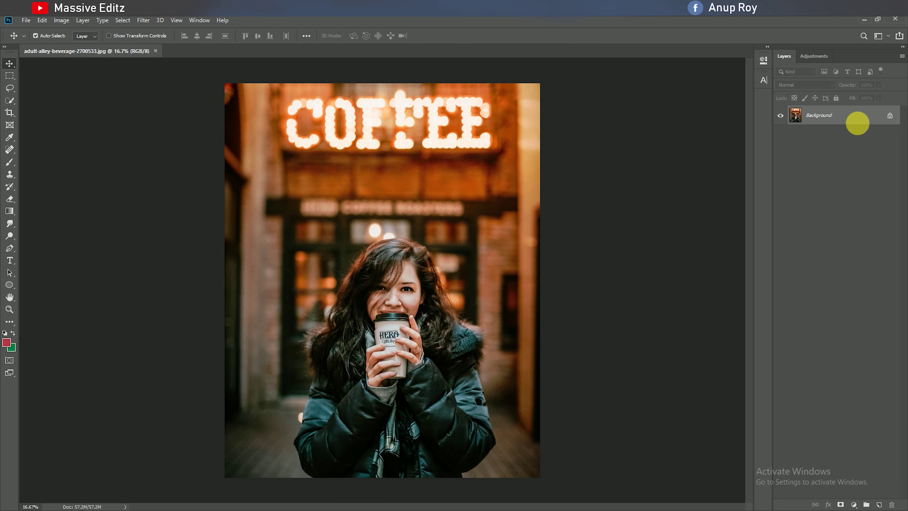
left_click(889, 115)
mouse_move(849, 116)
left_mouse_down()
mouse_move(889, 383)
mouse_move(879, 504)
left_mouse_up()
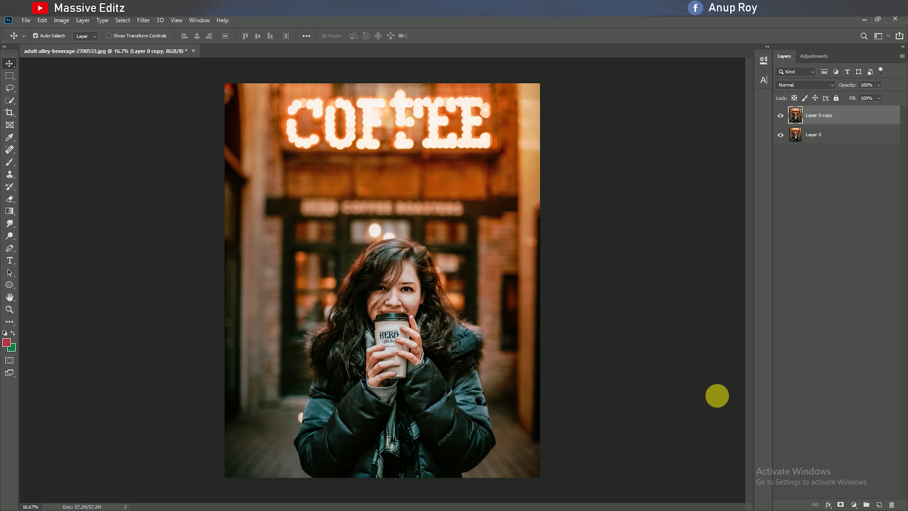
left_click(143, 20)
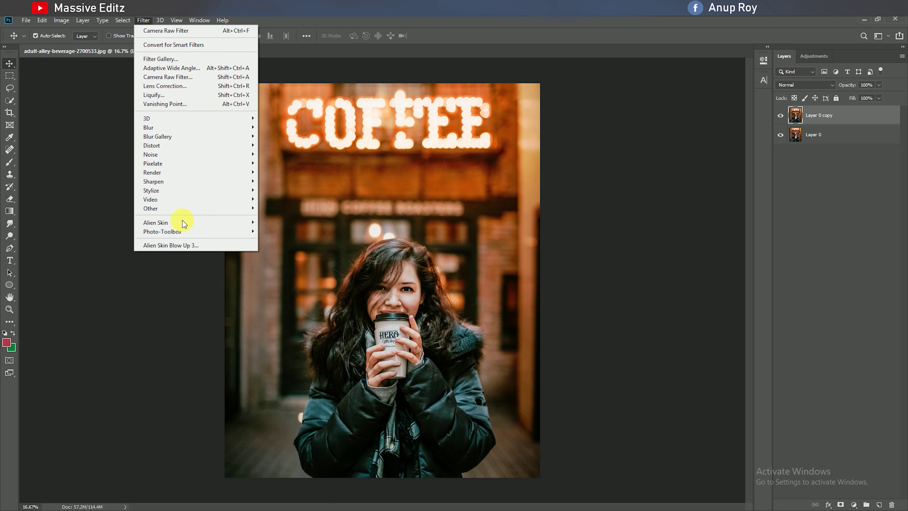
Run SkinFiner at 1:1 view with Smoothing Amount 76 and Balance +22 on the woman's skin
mouse_move(162, 231)
left_click(286, 231)
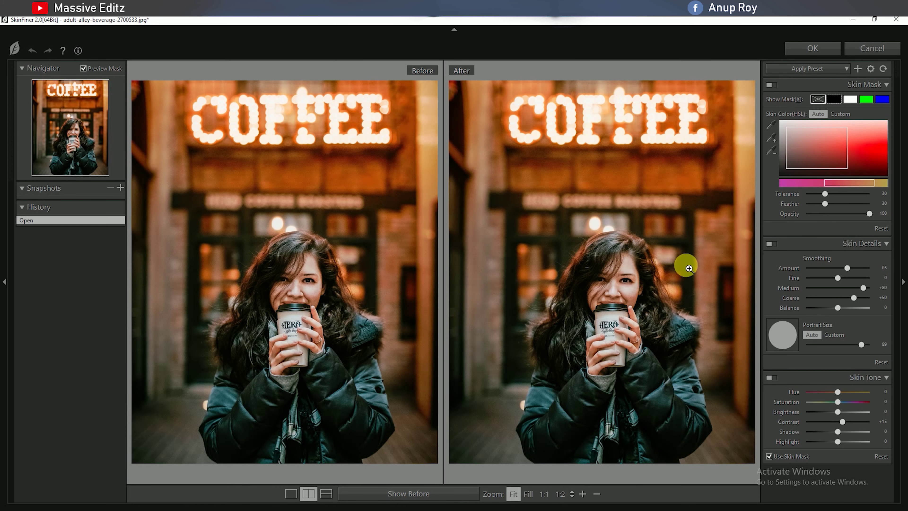
left_click(629, 267)
left_click_drag(635, 326, 638, 310)
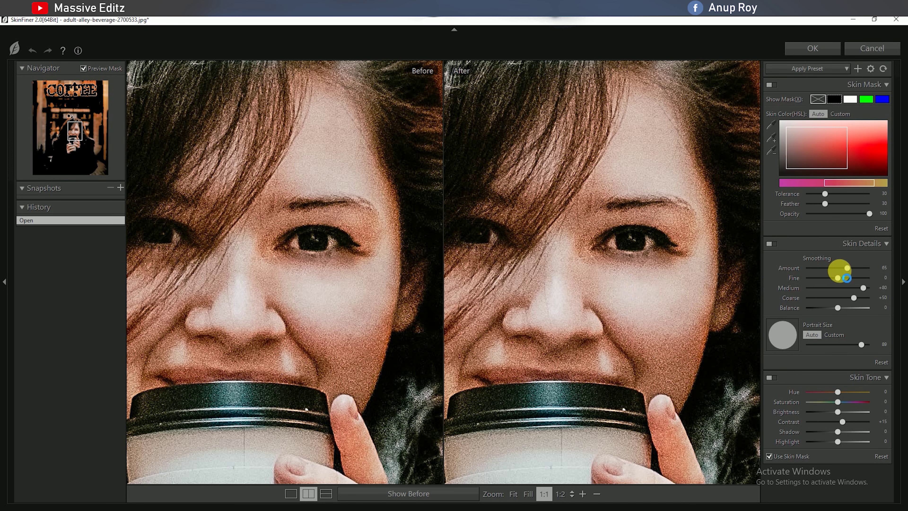
left_click_drag(846, 268, 855, 271)
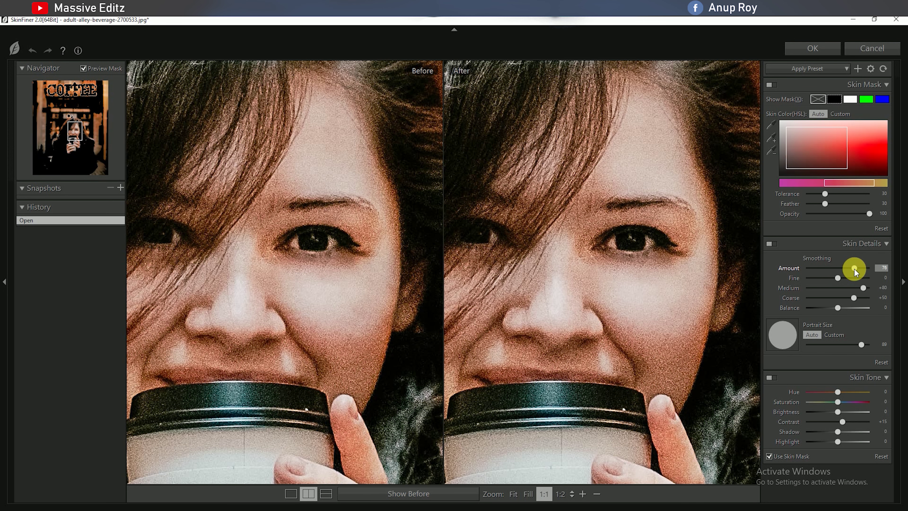
left_click_drag(837, 308, 847, 308)
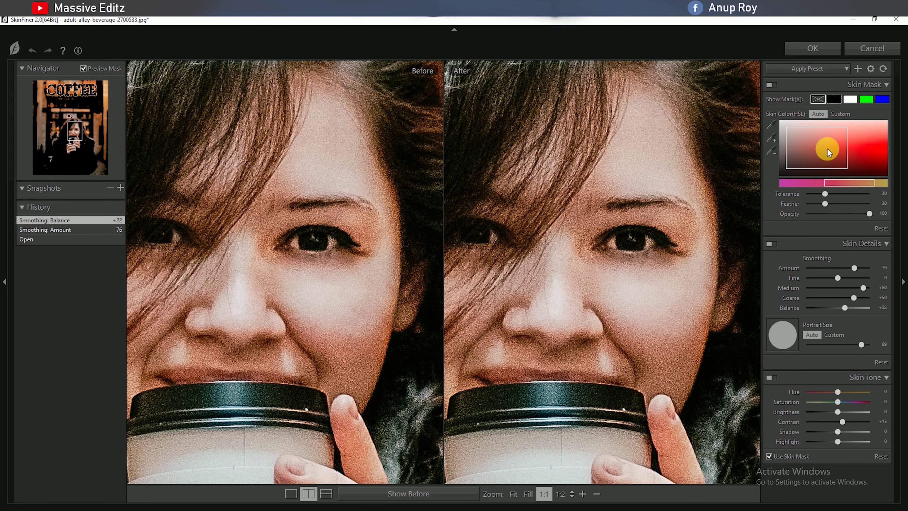
left_click(814, 50)
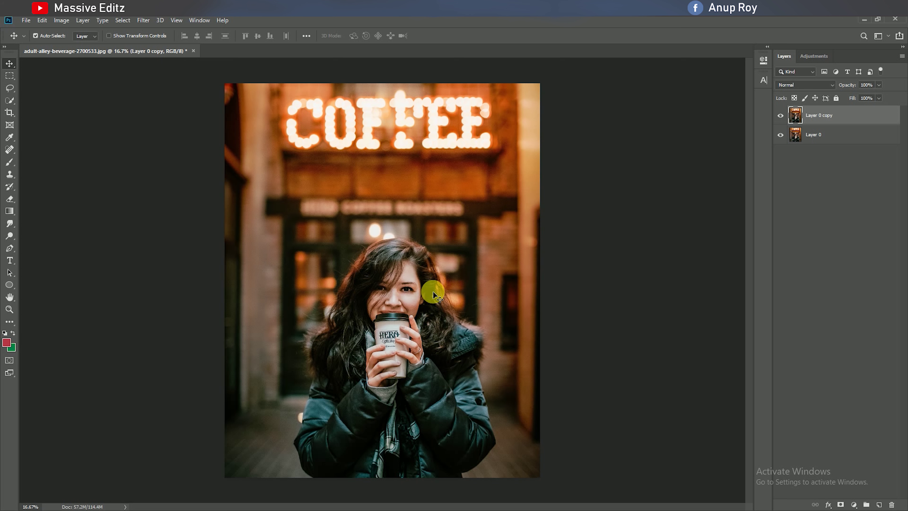
Add a Levels layer with input levels 6 / 0.87 / 236, then hide it to compare
left_click(853, 505)
left_click(868, 377)
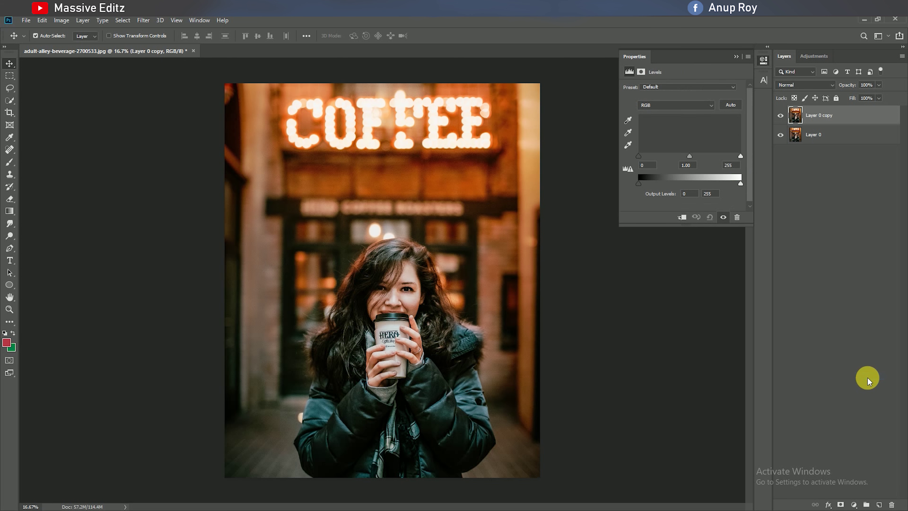
left_click_drag(692, 157, 697, 156)
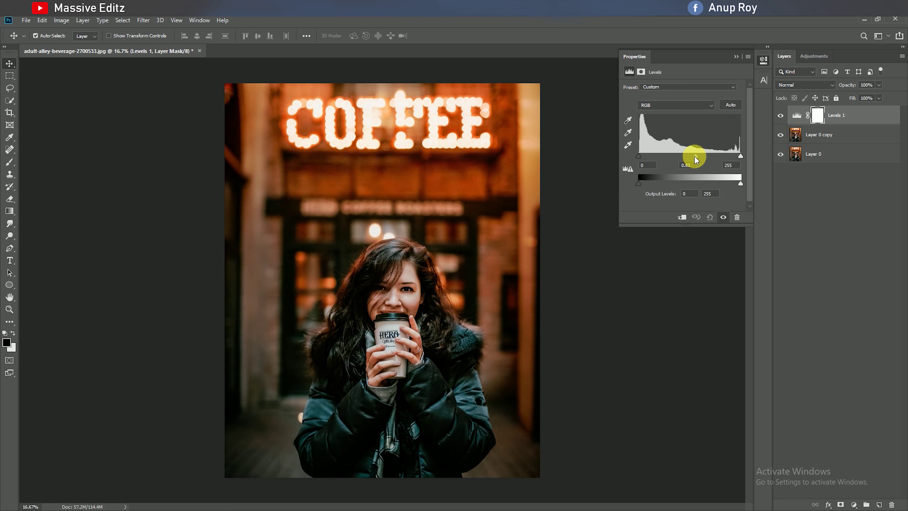
left_click_drag(638, 157, 641, 157)
left_click_drag(740, 156, 733, 158)
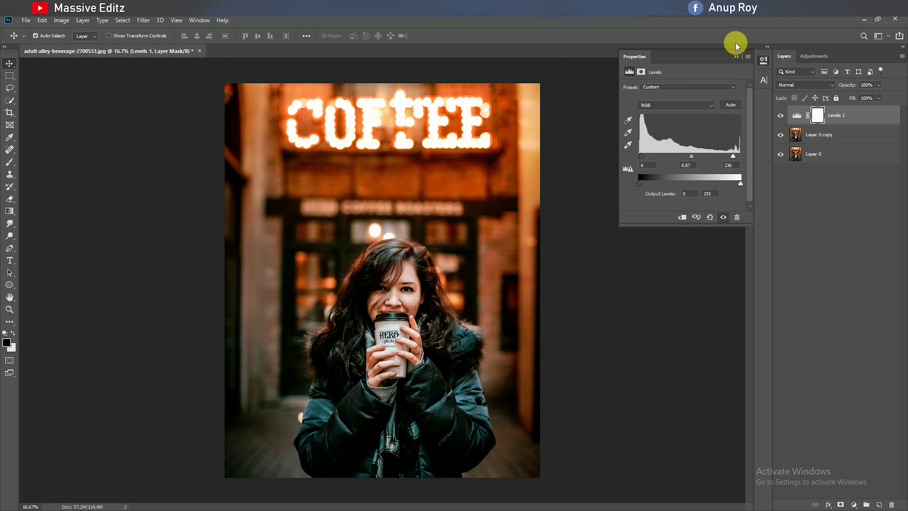
left_click(736, 56)
left_click(781, 116)
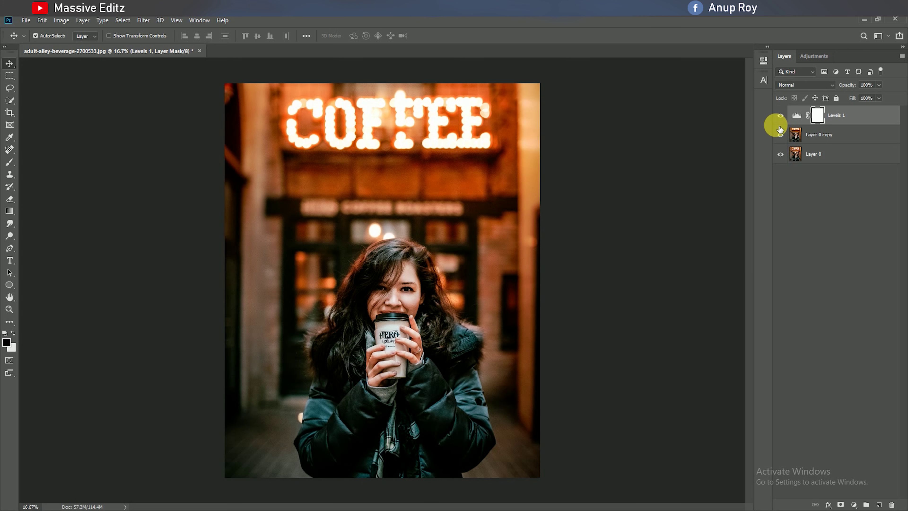
Re-enable Levels 1 and add an Exposure layer with Offset 0 and Gamma Correction 0.96
left_click(853, 505)
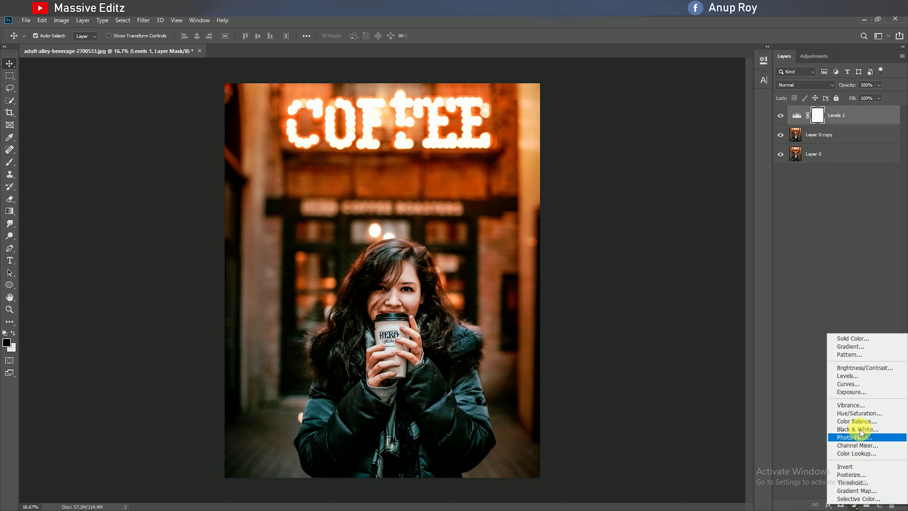
left_click(864, 392)
mouse_move(682, 110)
left_mouse_down()
mouse_move(660, 128)
mouse_move(682, 135)
left_mouse_up()
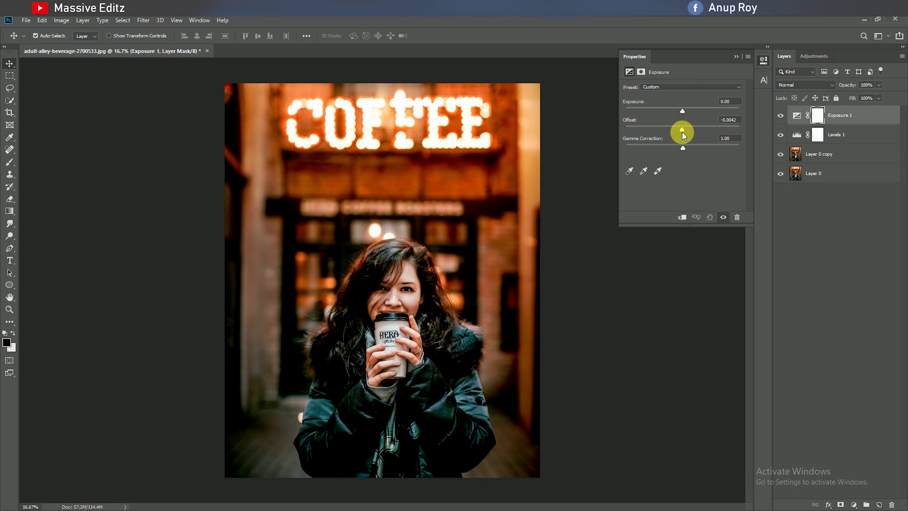
left_click(730, 120)
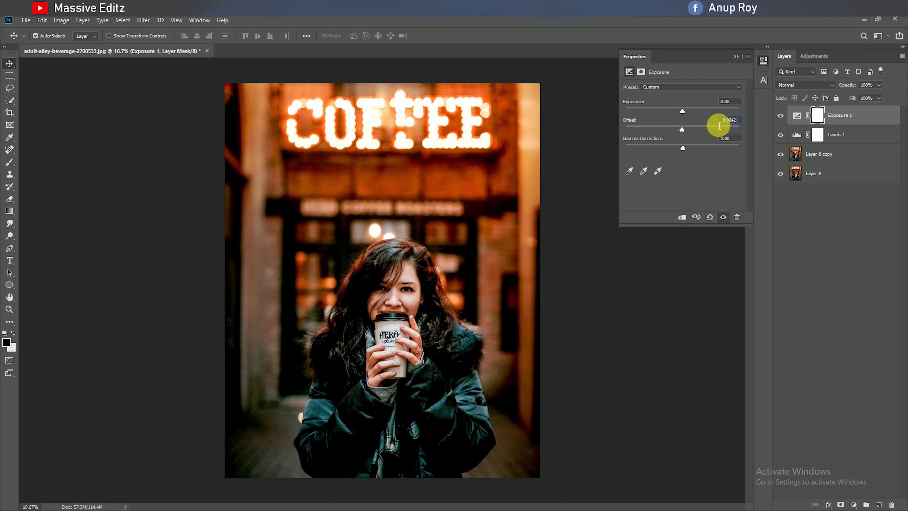
type("0")
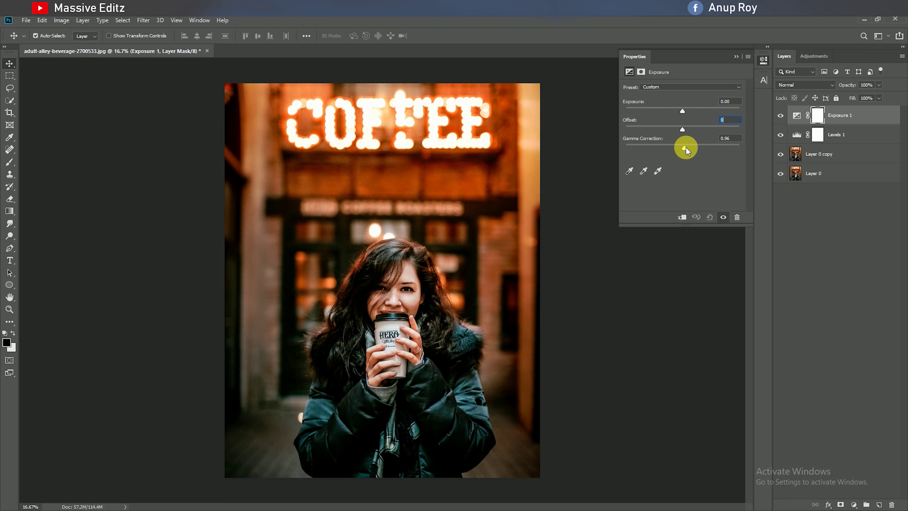
left_click_drag(682, 148, 685, 149)
left_click(740, 61)
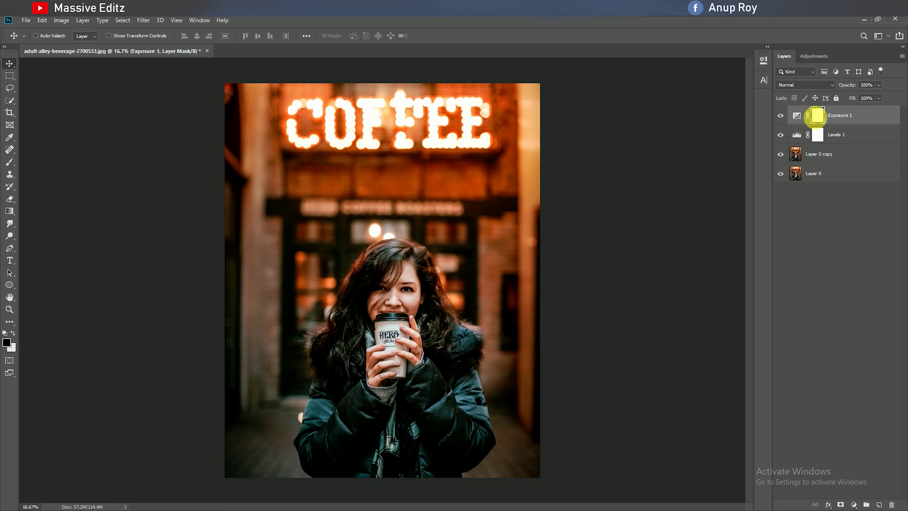
Stamp all visible layers into Layer 1 and open the Camera Raw Filter on it
key("ctrl+alt+shift+e")
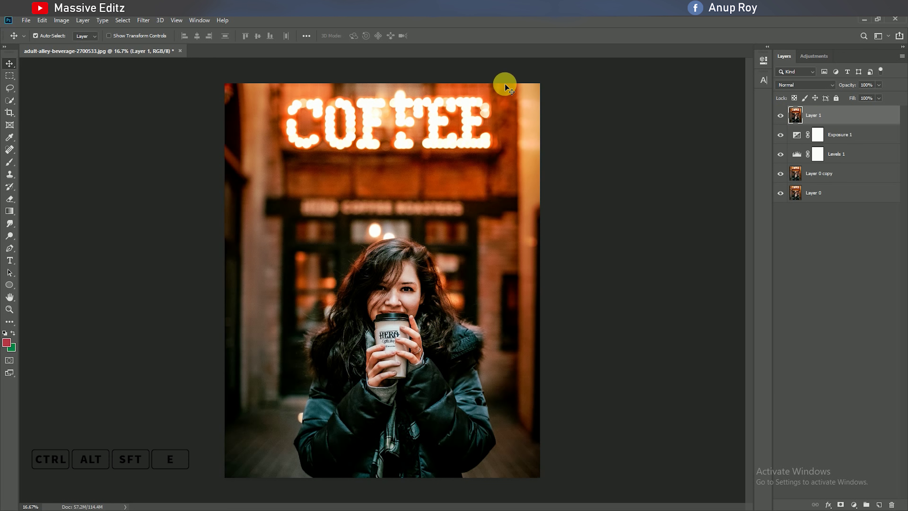
left_click(143, 20)
left_click(156, 76)
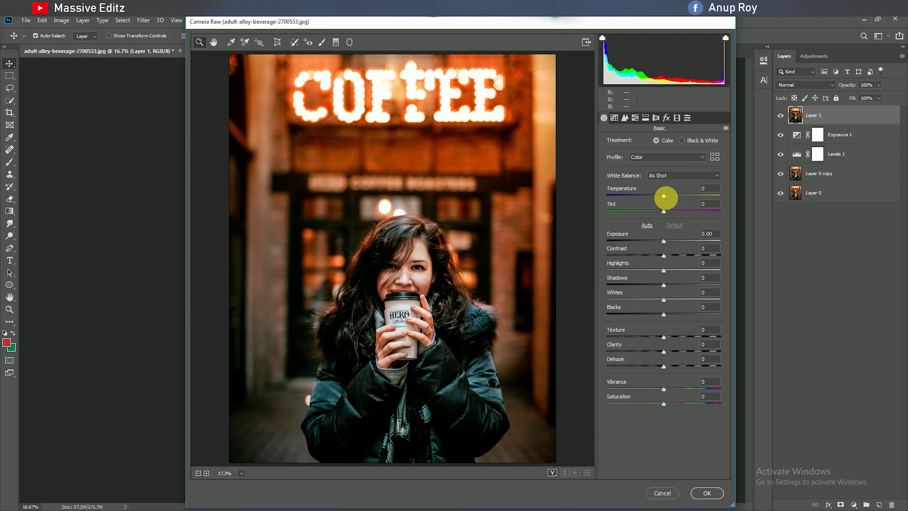
Set Temperature -14, Tint +3, Clarity +38, Saturation -31, and add a tone-curve point
left_click_drag(666, 200, 659, 201)
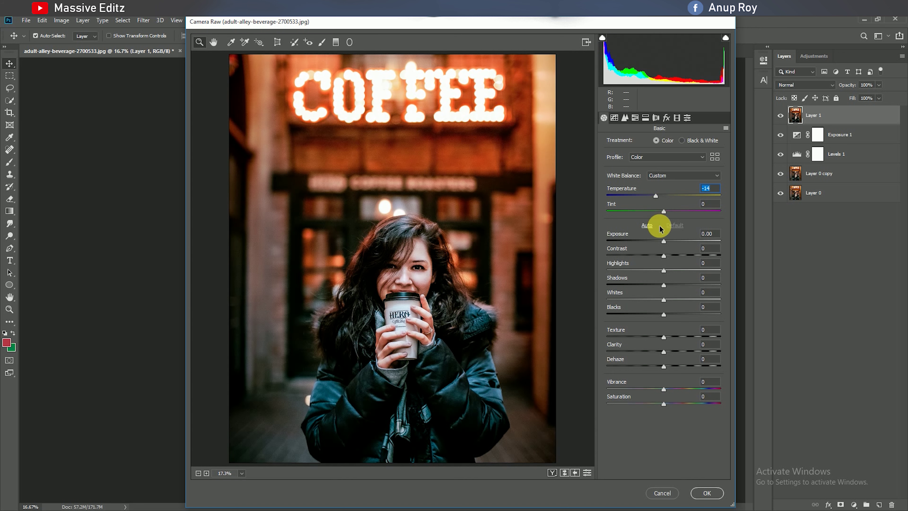
mouse_move(666, 214)
left_mouse_down()
mouse_move(667, 243)
mouse_move(679, 256)
mouse_move(635, 271)
mouse_move(696, 289)
mouse_move(636, 304)
mouse_move(671, 315)
mouse_move(639, 314)
left_mouse_up()
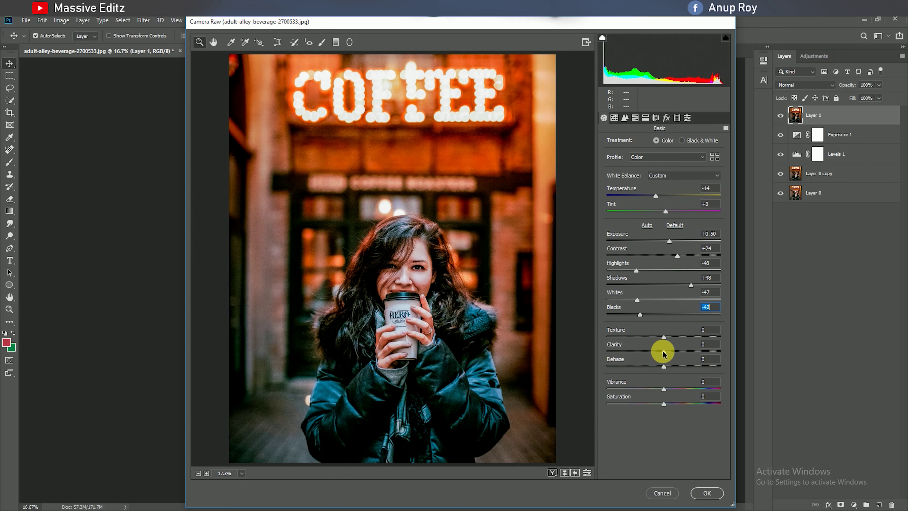
mouse_move(663, 354)
left_mouse_down()
mouse_move(684, 355)
mouse_move(658, 366)
left_mouse_up()
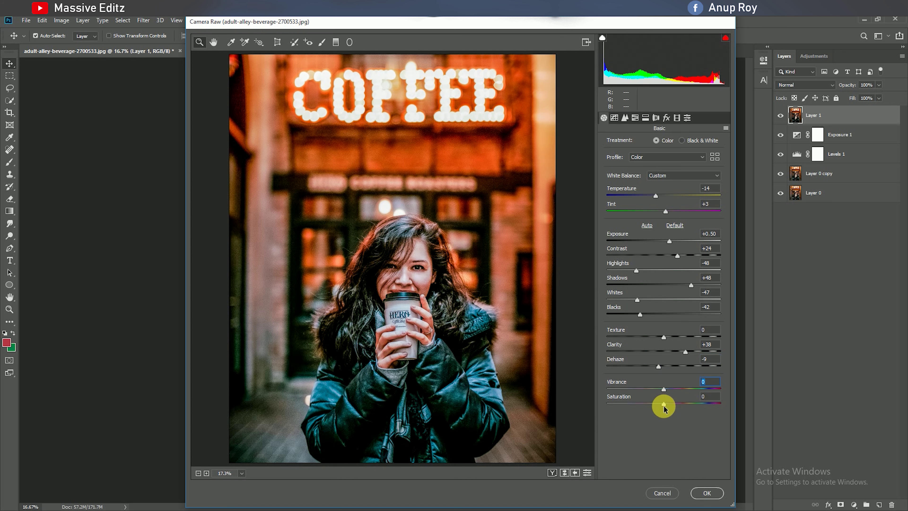
left_click_drag(663, 403, 647, 404)
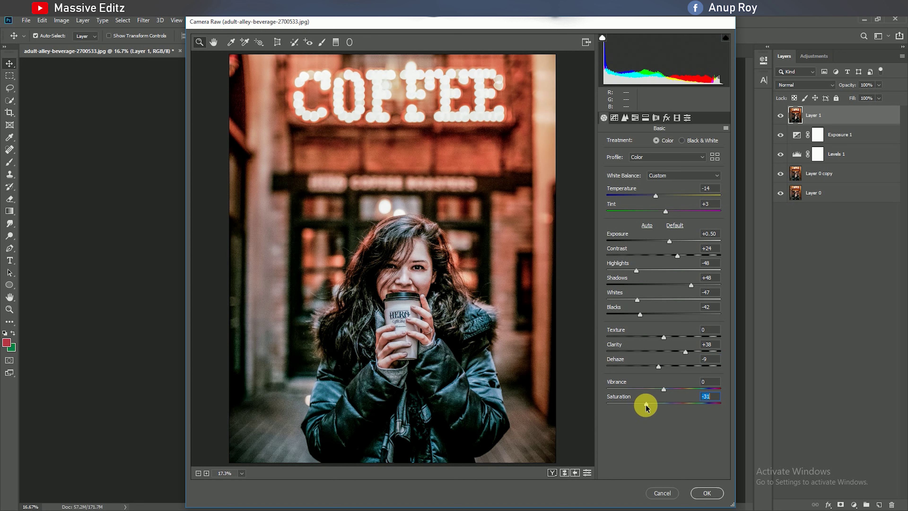
left_click(614, 117)
left_click(633, 276)
Lift the tone curve's black point to 21, then set Sharpening Amount 18 and Luminance noise reduction 30
left_click_drag(608, 312, 595, 301)
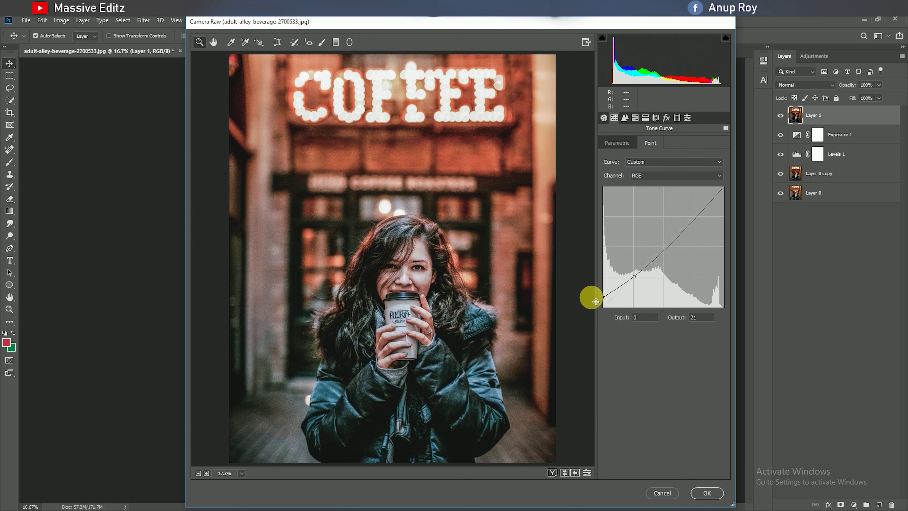
left_click(662, 252)
left_click(624, 118)
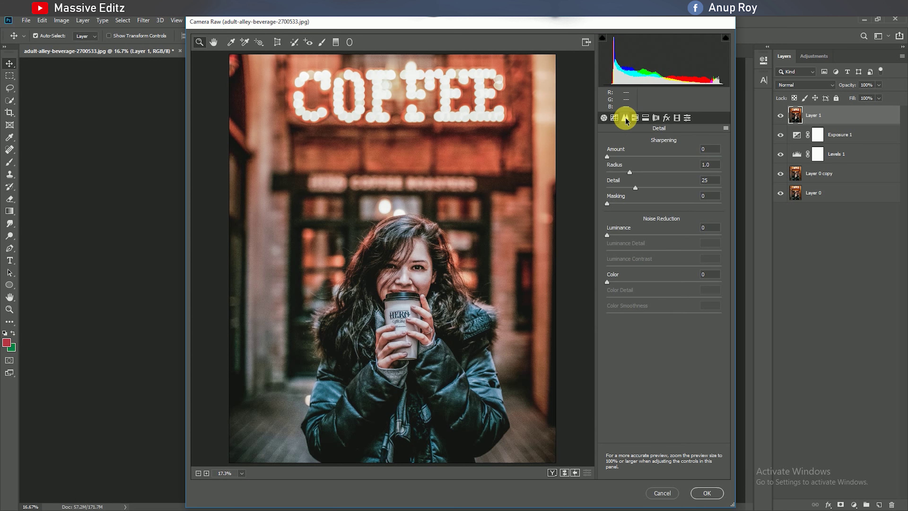
left_click_drag(606, 157, 619, 160)
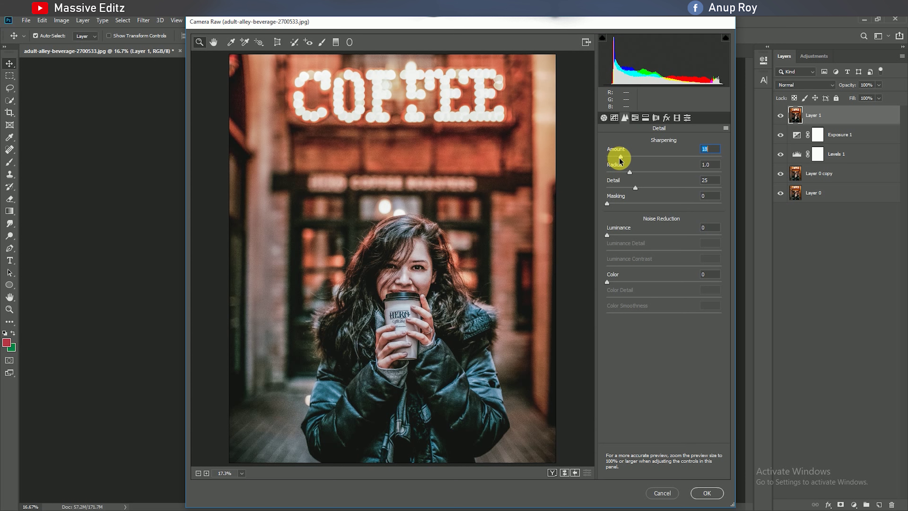
left_click_drag(606, 235, 641, 239)
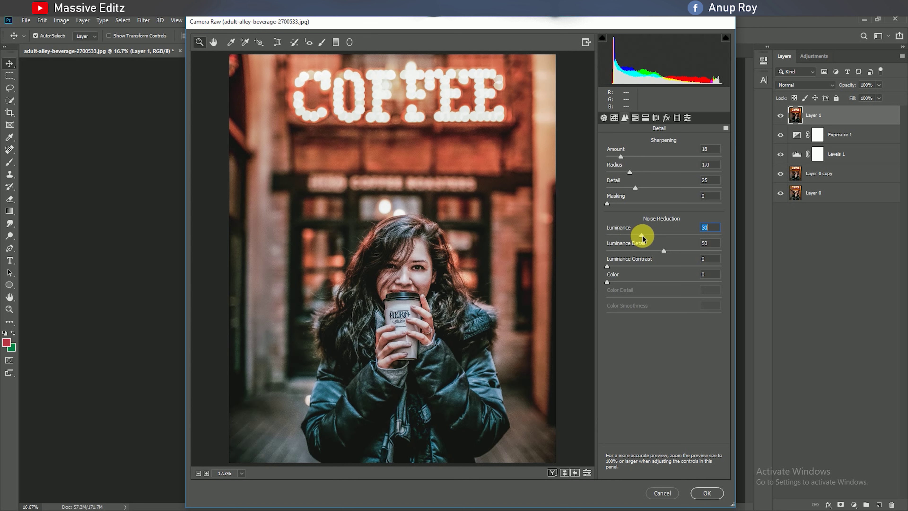
left_click(635, 118)
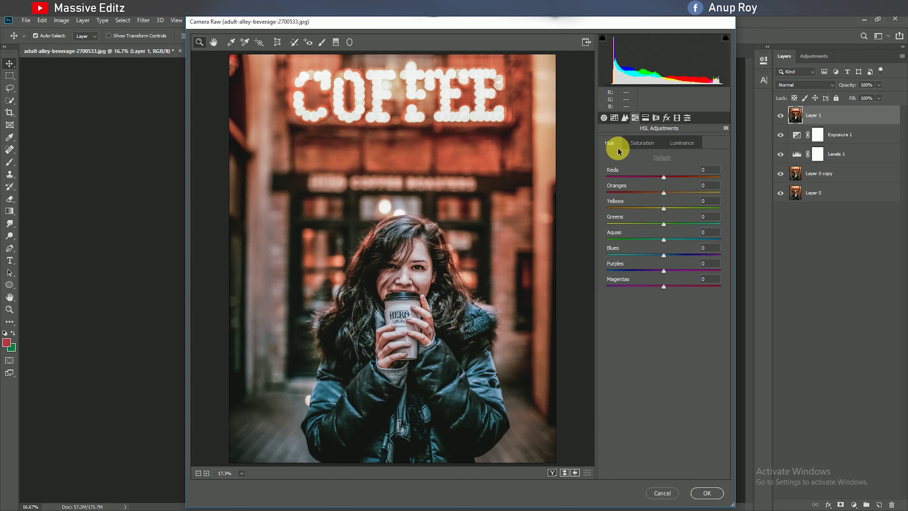
Set HSL hue Reds +25 and saturation Reds +24, Oranges +14, Yellows -100, Aquas -49, Blues -30
mouse_move(664, 178)
left_mouse_down()
mouse_move(679, 179)
mouse_move(659, 196)
left_mouse_up()
left_click(663, 194)
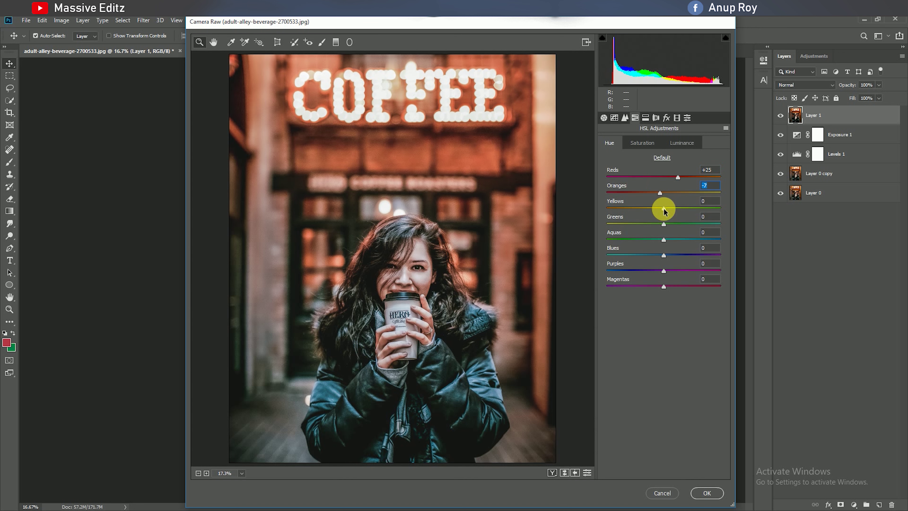
left_click(631, 143)
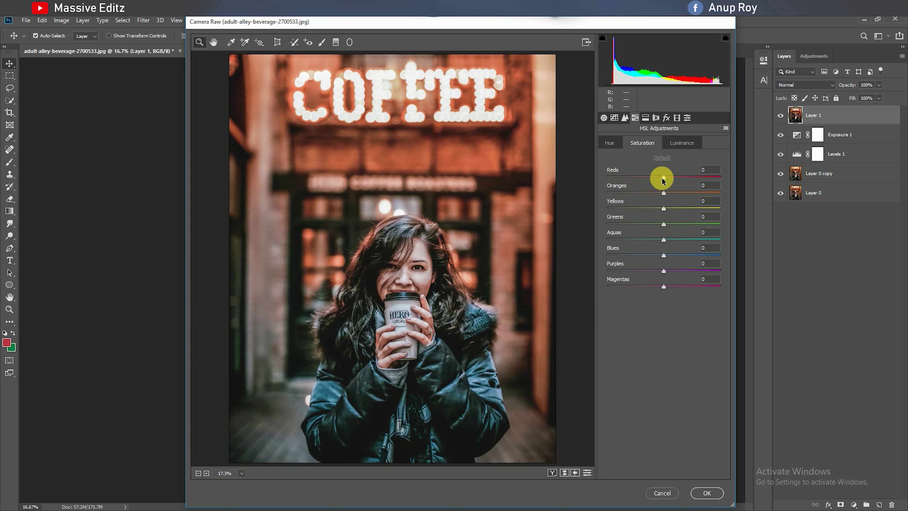
mouse_move(663, 178)
left_mouse_down()
mouse_move(677, 178)
mouse_move(672, 193)
mouse_move(589, 205)
left_mouse_up()
left_click(663, 193)
left_click(650, 210)
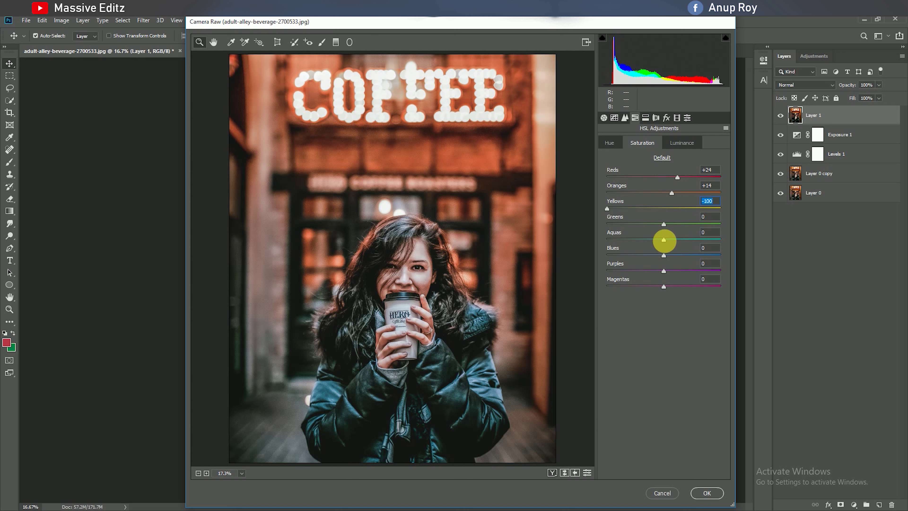
mouse_move(663, 242)
left_mouse_down()
mouse_move(633, 243)
mouse_move(648, 255)
left_mouse_up()
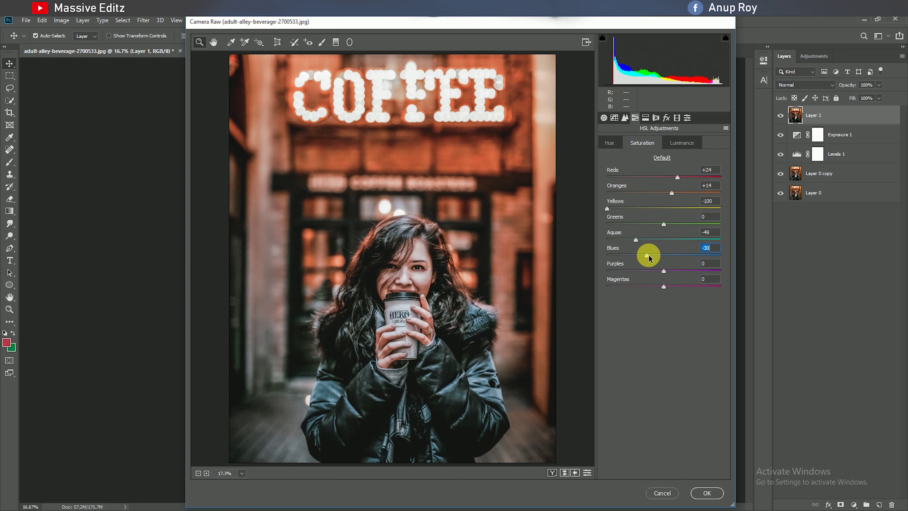
Set luminance Reds -32, Oranges -24, Yellows +80, Blues +52, and split-toning highlight hue 227
left_click(681, 143)
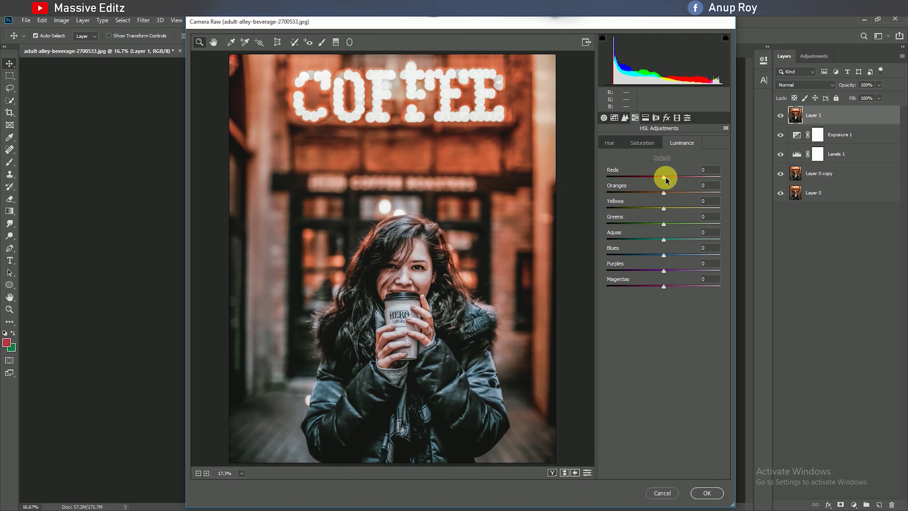
left_click_drag(663, 177, 645, 177)
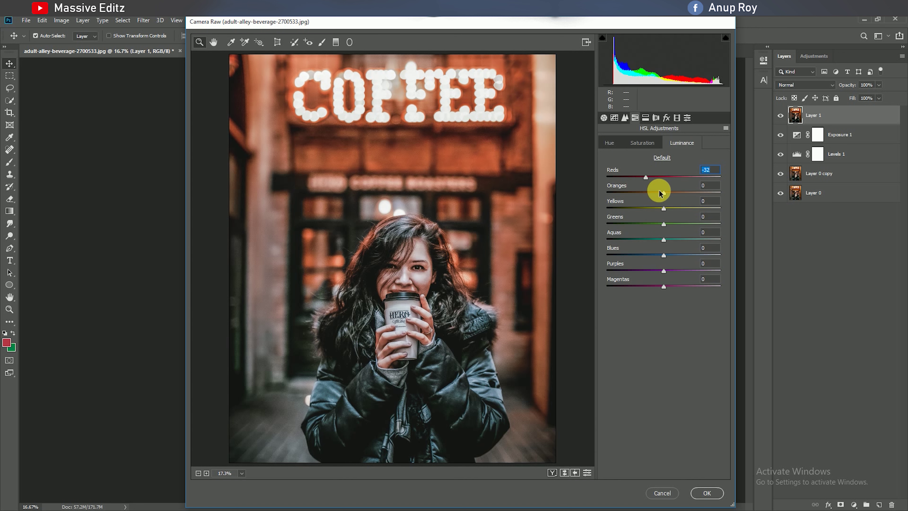
mouse_move(663, 193)
left_mouse_down()
mouse_move(649, 193)
mouse_move(708, 213)
left_mouse_up()
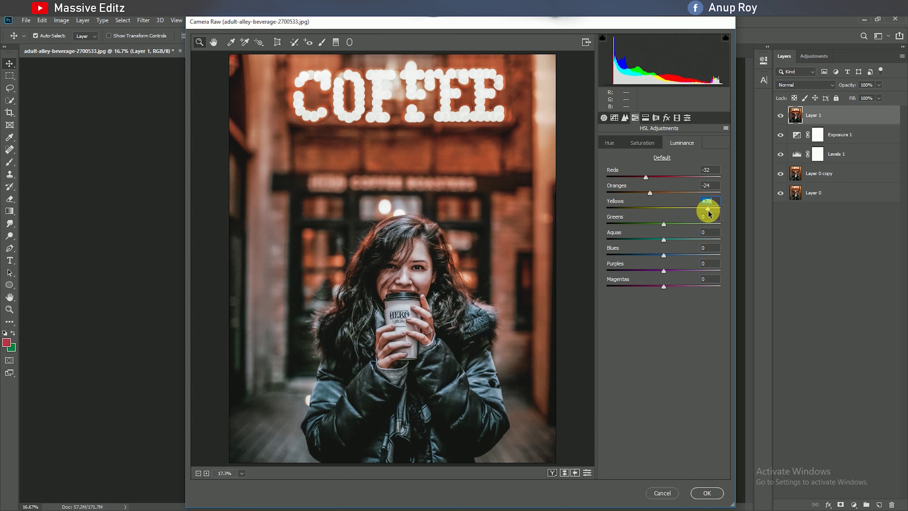
left_click_drag(663, 254, 685, 255)
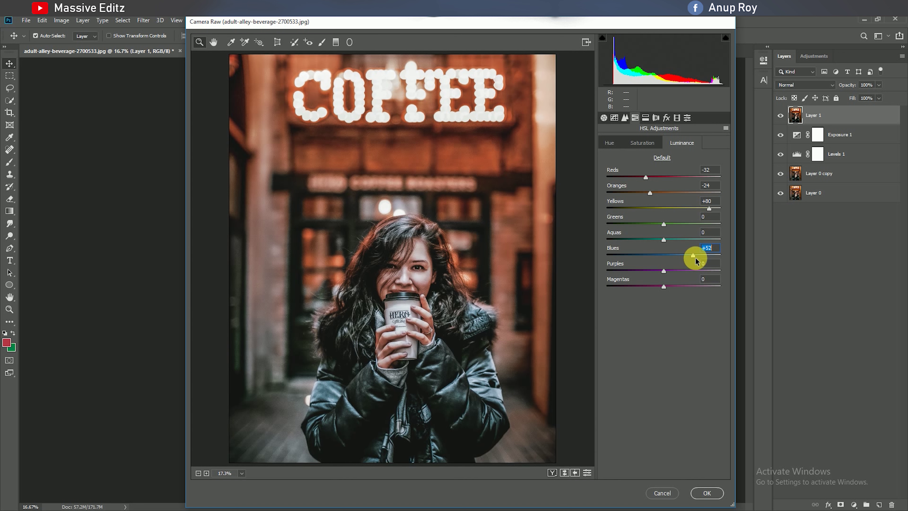
left_click(645, 118)
left_click_drag(607, 156, 679, 162)
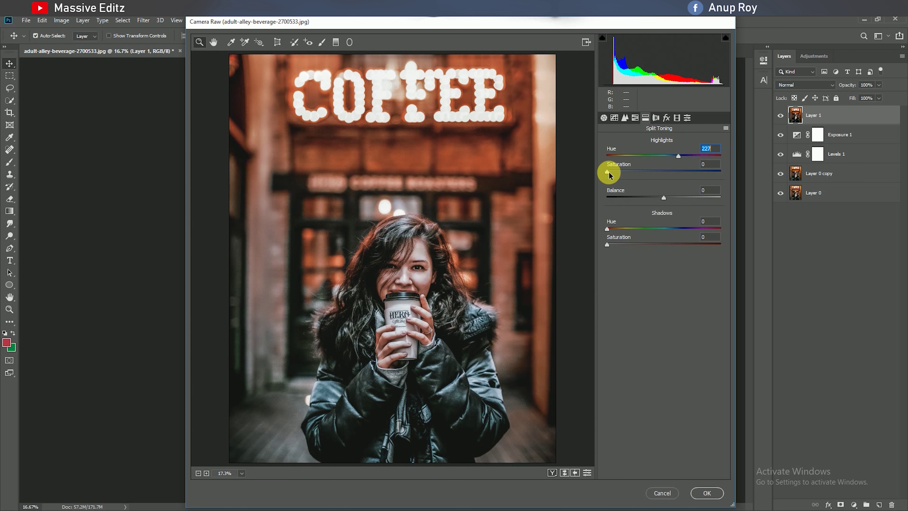
Give the highlights a faint blue tint with saturation 5 and balance +3
left_click_drag(606, 172, 612, 175)
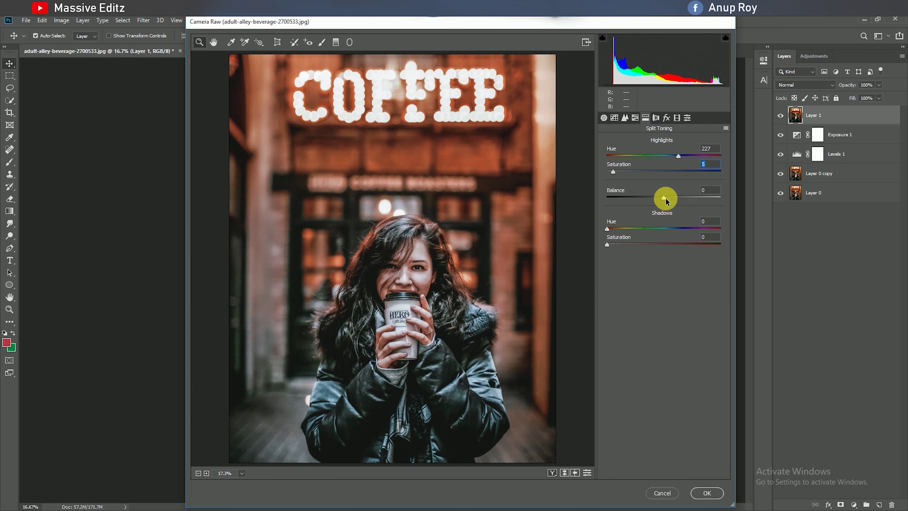
left_click_drag(666, 200, 668, 200)
left_click(607, 230)
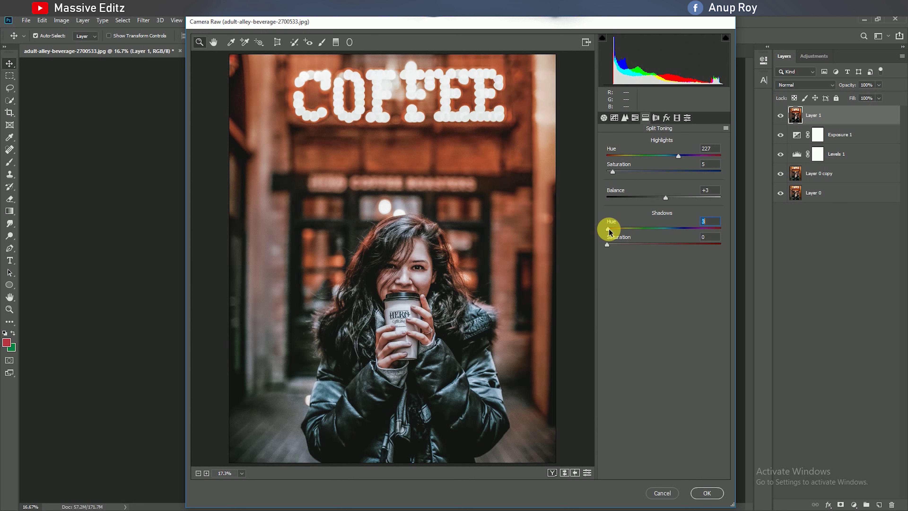
Add Grain 12 with Size 30 and a -8 vignette
left_click(666, 118)
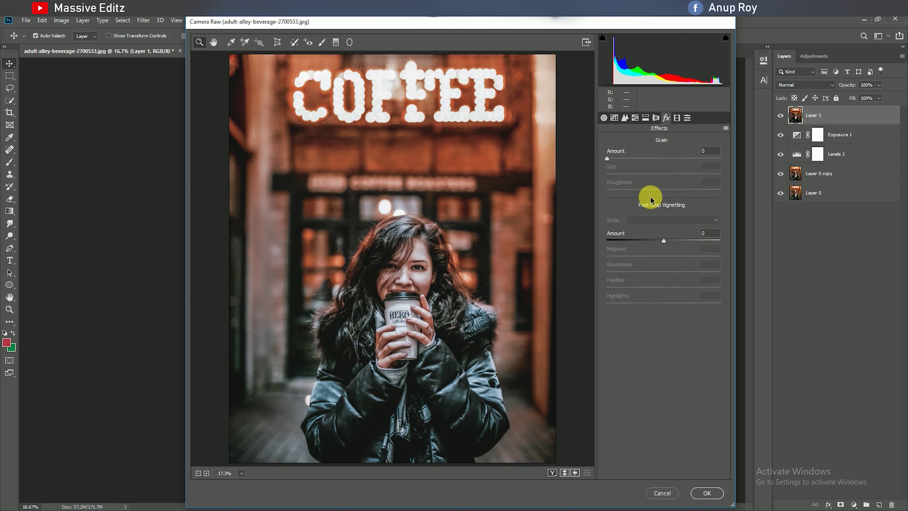
left_click_drag(664, 240, 659, 240)
left_click(608, 160)
left_click_drag(609, 162, 643, 178)
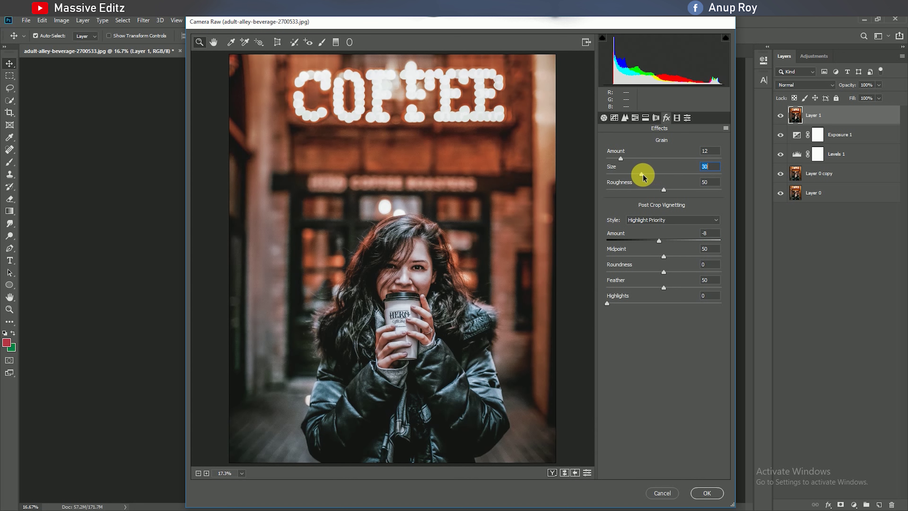
left_click(664, 190)
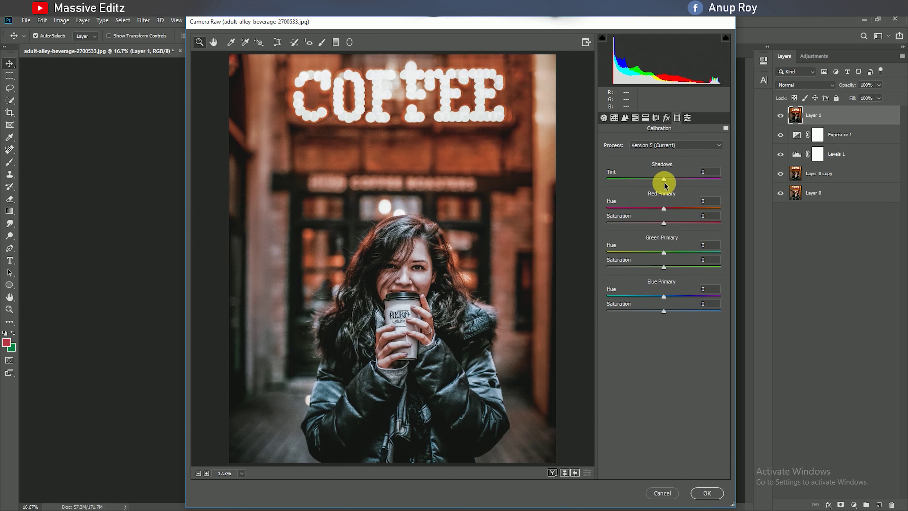
Shift calibration hues to Red +45, Green -39, Blue -28 and apply the Camera Raw filter
left_click_drag(679, 212, 690, 213)
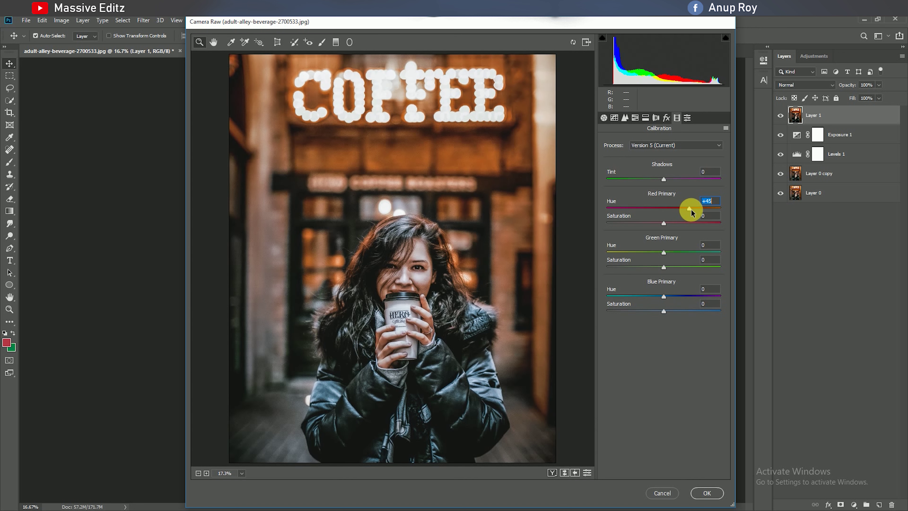
left_click_drag(664, 253, 656, 253)
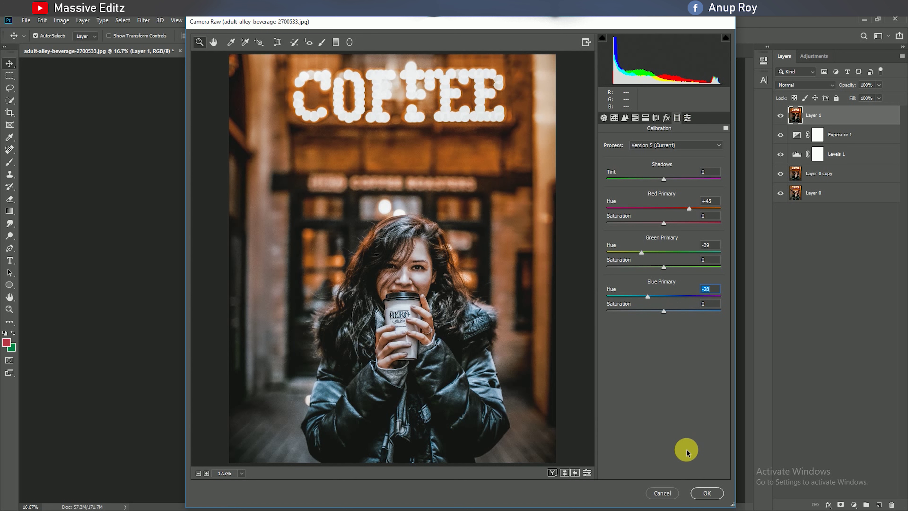
left_click(706, 492)
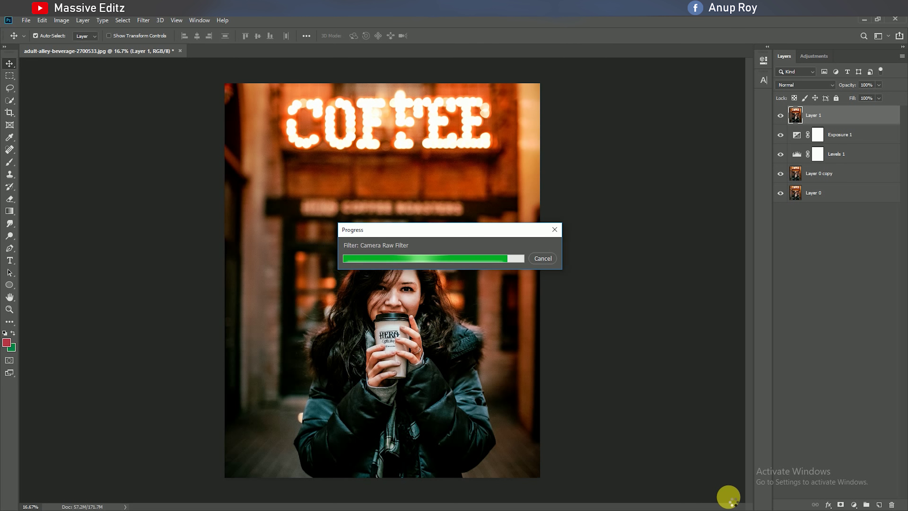
Add a Curves layer with a midpoint and a raised black point to lift the shadows
left_click(853, 504)
left_click(865, 384)
left_click(669, 178)
left_click_drag(651, 207, 647, 203)
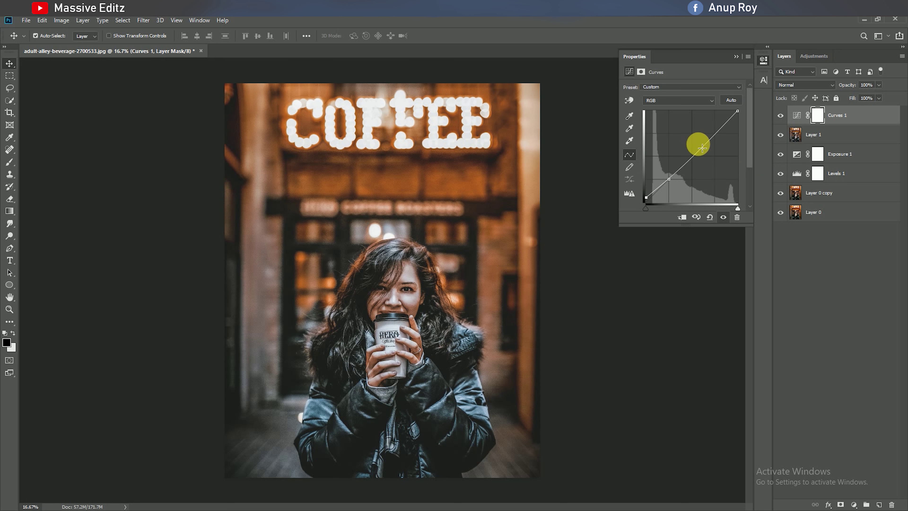
left_click(736, 57)
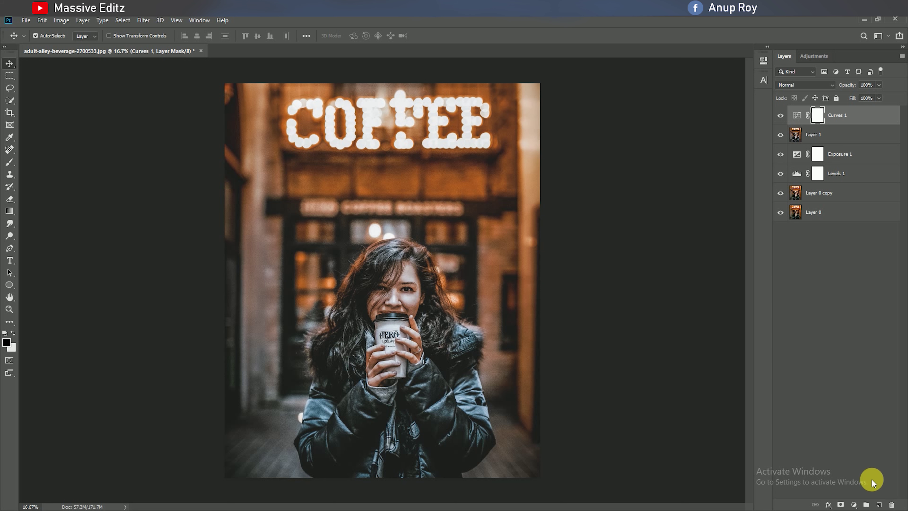
Add a Color Lookup layer loading the Fuji ETERNA 250D Fuji 3510 LUT
left_click(853, 504)
left_click(865, 461)
left_click(702, 88)
left_click(705, 225)
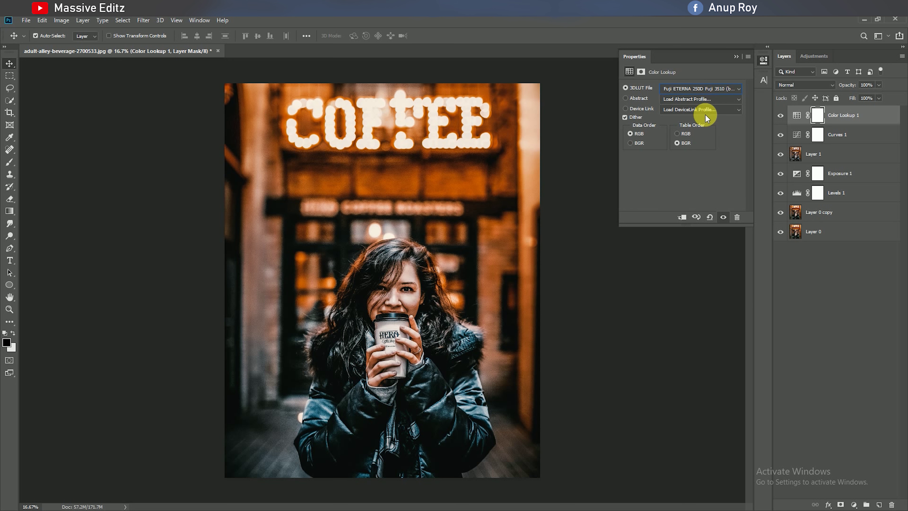
Switch Color Lookup 1 to the Kodak 2395 LUT at 32% opacity, toggling it to compare
key("Down")
key("Down")
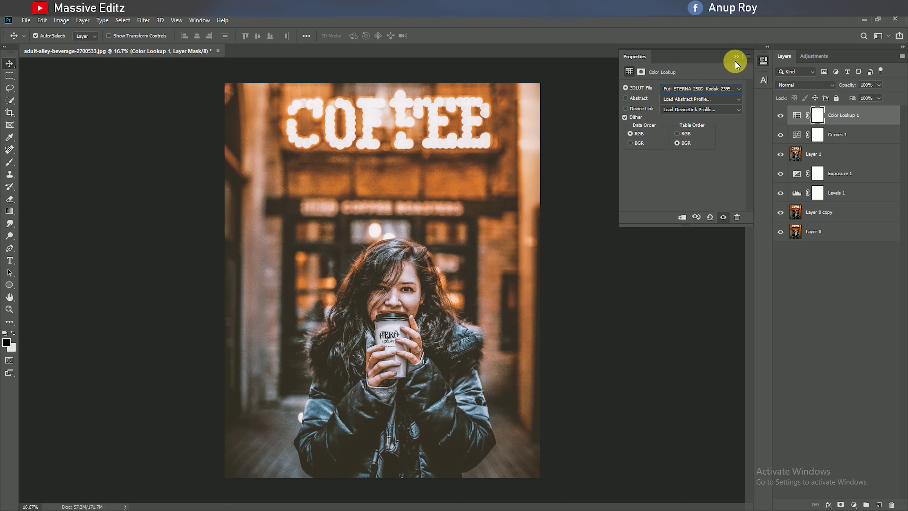
left_click(735, 57)
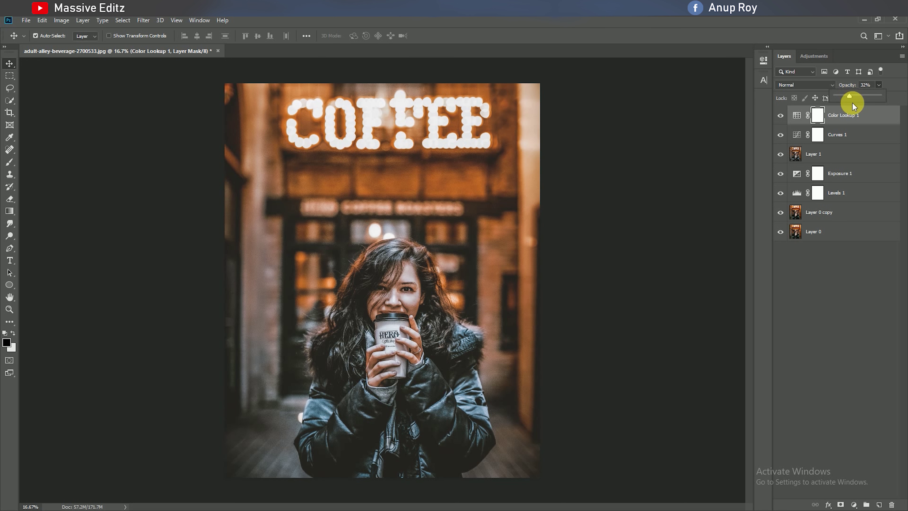
left_click(780, 116)
left_click(818, 115)
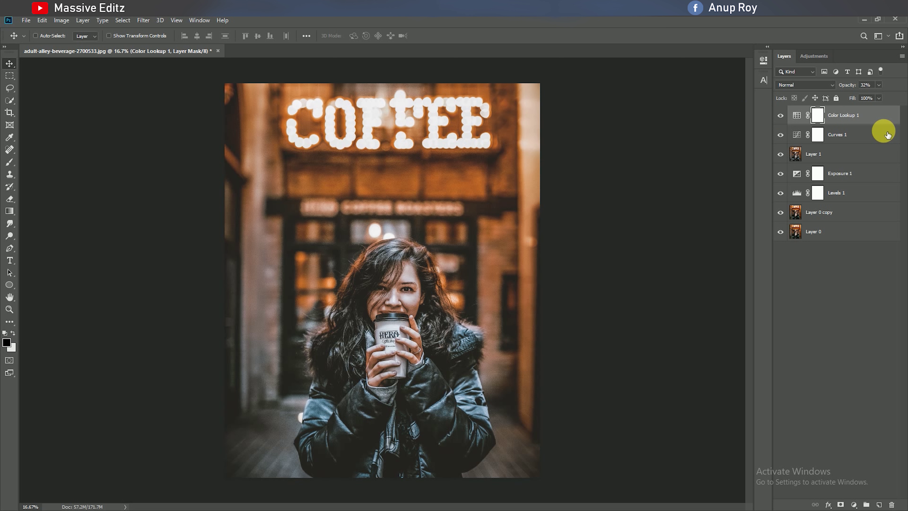
Stamp visible layers into Layer 2; in Camera Raw, set Exposure +0.15, Clarity +8, Vibrance +14
key("ctrl+alt+shift+e")
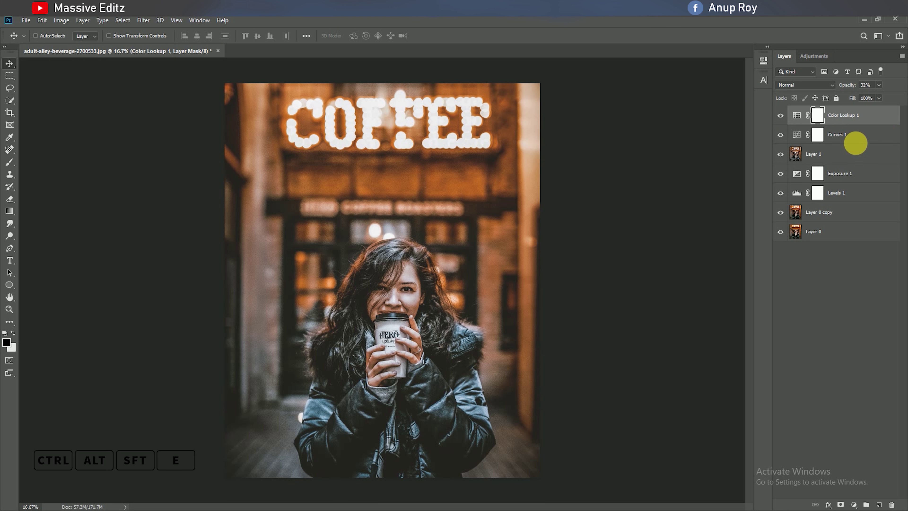
left_click(143, 20)
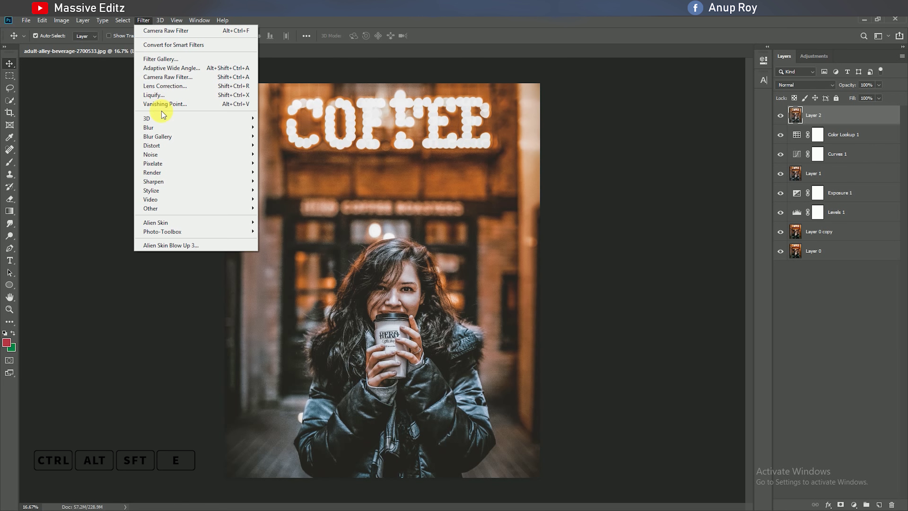
left_click(170, 78)
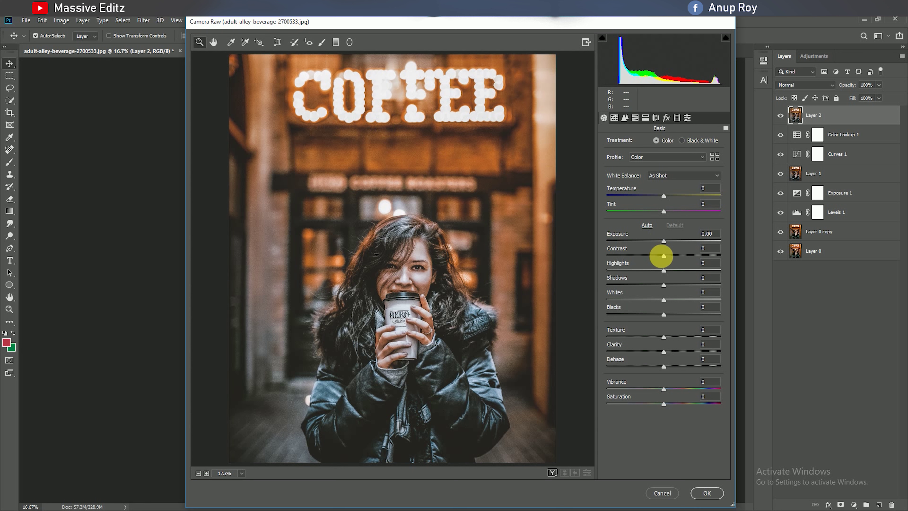
left_click_drag(664, 241, 665, 241)
left_click_drag(663, 351, 667, 351)
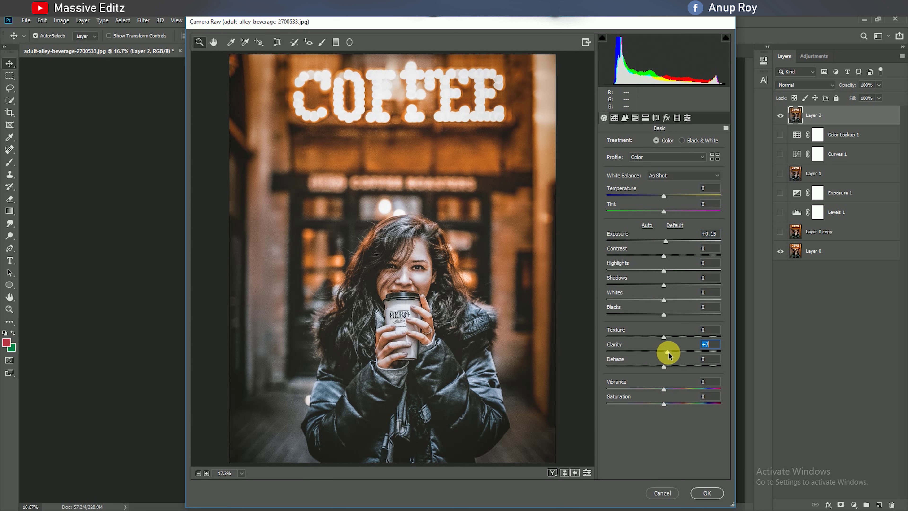
left_click_drag(663, 389, 673, 388)
Lift the curve's black point and upper midtones; set sharpening 32 and luminance noise reduction 40
left_click(614, 118)
left_click(634, 278)
left_click_drag(604, 307, 603, 307)
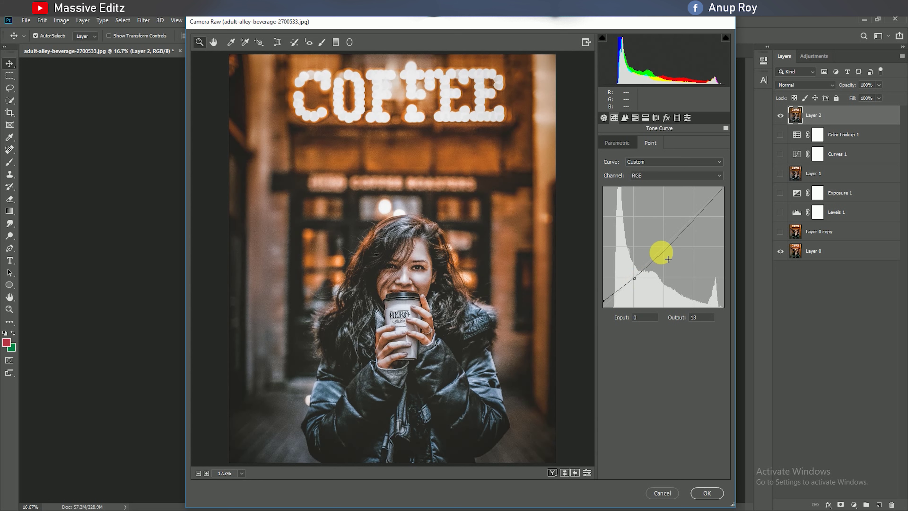
left_click_drag(677, 234, 677, 231)
left_click(625, 118)
left_click_drag(607, 156, 631, 156)
left_click_drag(606, 234, 652, 235)
In HSL, shift greens +40, boost red and blue saturation, darken reds and aquas (-24)
left_click(636, 119)
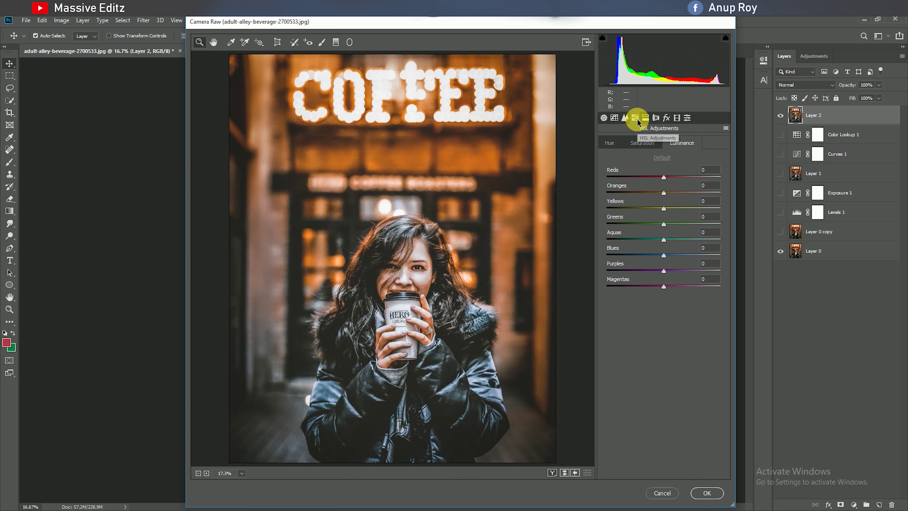
left_click_drag(663, 223, 686, 224)
left_click(642, 143)
mouse_move(663, 177)
left_mouse_down()
mouse_move(681, 177)
mouse_move(664, 225)
mouse_move(628, 226)
mouse_move(682, 244)
left_mouse_up()
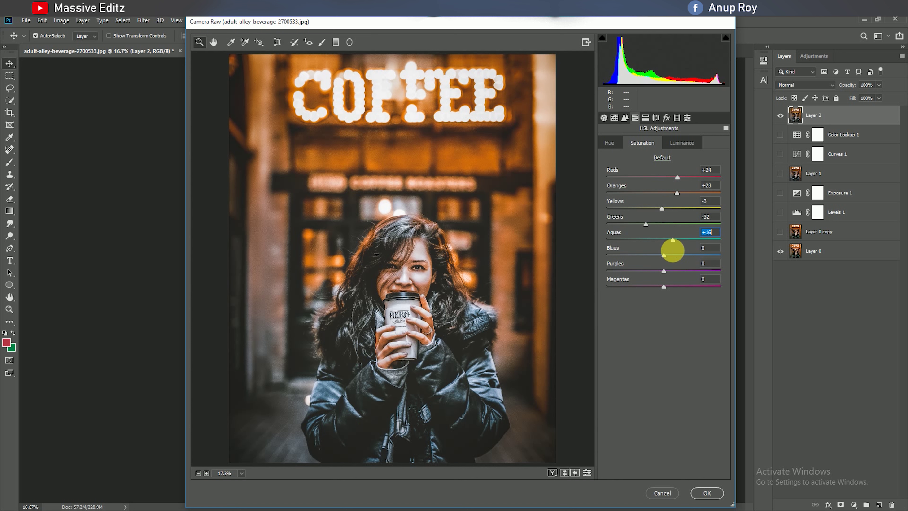
mouse_move(670, 257)
left_mouse_down()
mouse_move(686, 257)
mouse_move(692, 270)
left_mouse_up()
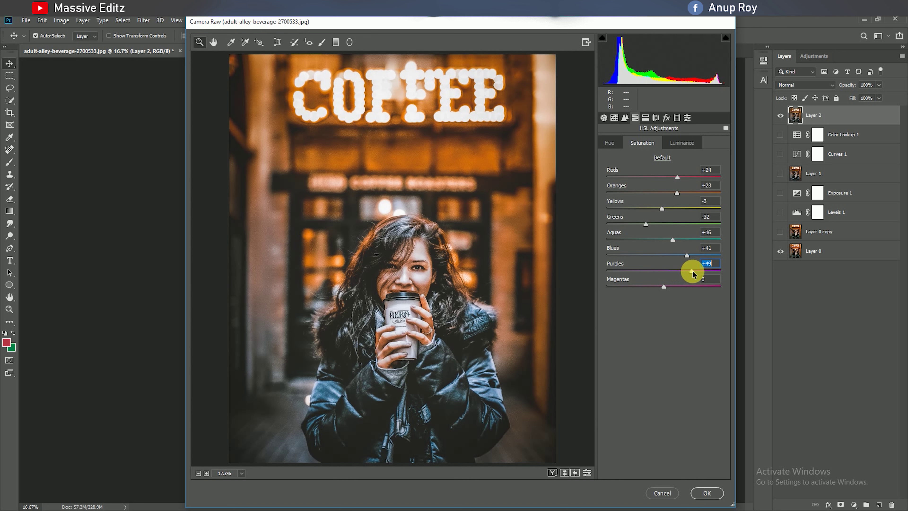
left_click(682, 142)
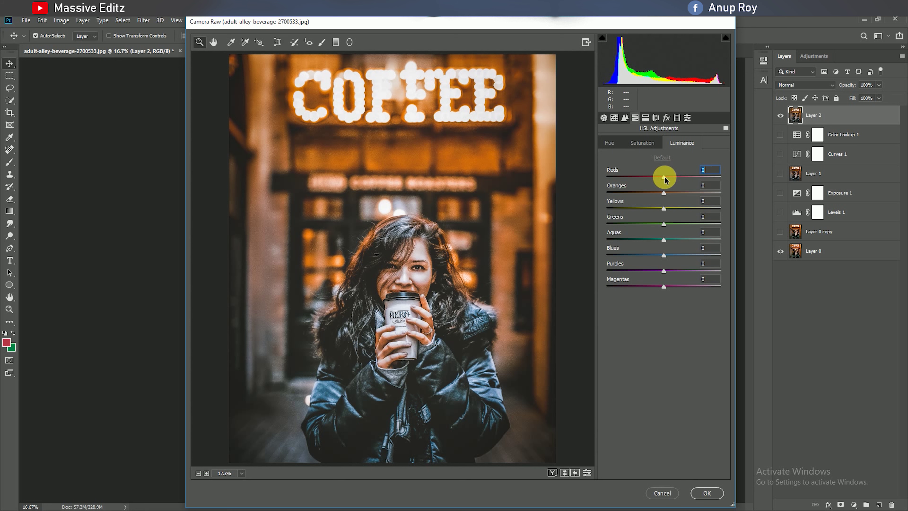
mouse_move(677, 177)
left_mouse_down()
mouse_move(650, 177)
mouse_move(695, 193)
mouse_move(653, 193)
mouse_move(678, 193)
mouse_move(657, 209)
left_mouse_up()
mouse_move(663, 240)
left_mouse_down()
mouse_move(640, 240)
mouse_move(650, 239)
left_mouse_up()
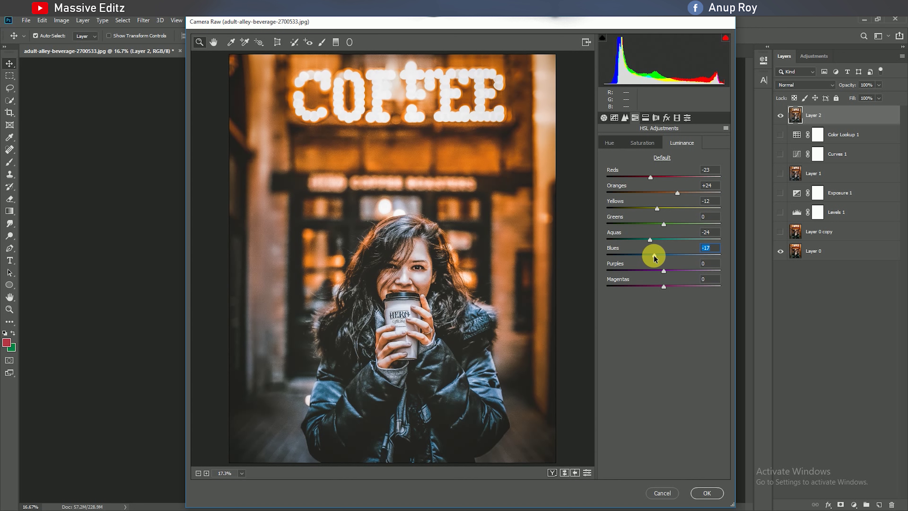
Split-tone highlights at hue 135, saturation 18, and shadows at hue 129
left_click(645, 117)
mouse_move(609, 158)
left_mouse_down()
mouse_move(655, 167)
mouse_move(619, 174)
mouse_move(627, 173)
left_mouse_up()
left_click_drag(614, 232, 632, 234)
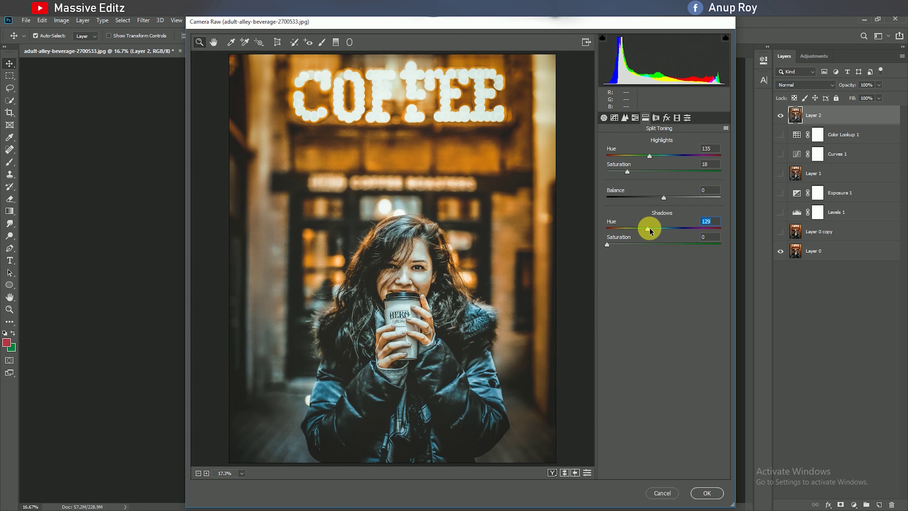
Set camera calibration primaries to Red +39/-24, Green +58/+8 and Blue -24/-22
left_click(656, 118)
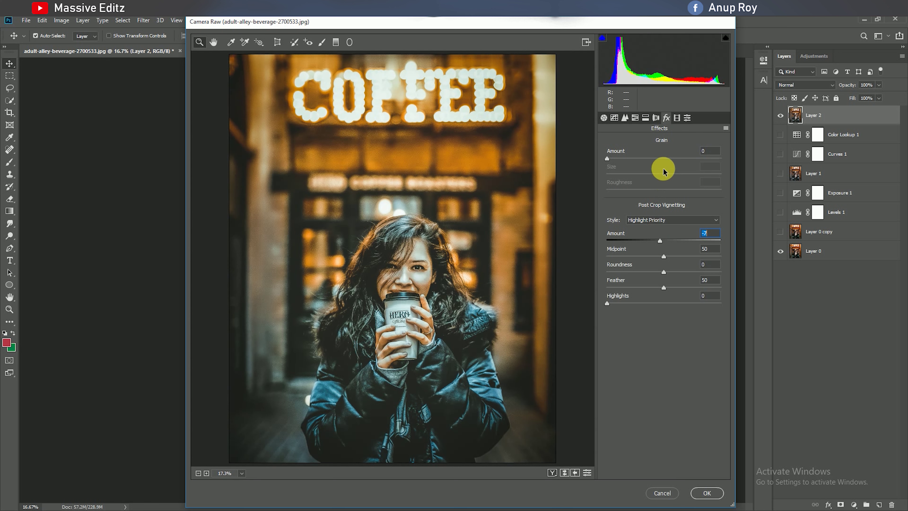
left_click(686, 118)
mouse_move(663, 208)
left_mouse_down()
mouse_move(689, 222)
mouse_move(651, 225)
mouse_move(670, 255)
mouse_move(687, 255)
left_mouse_up()
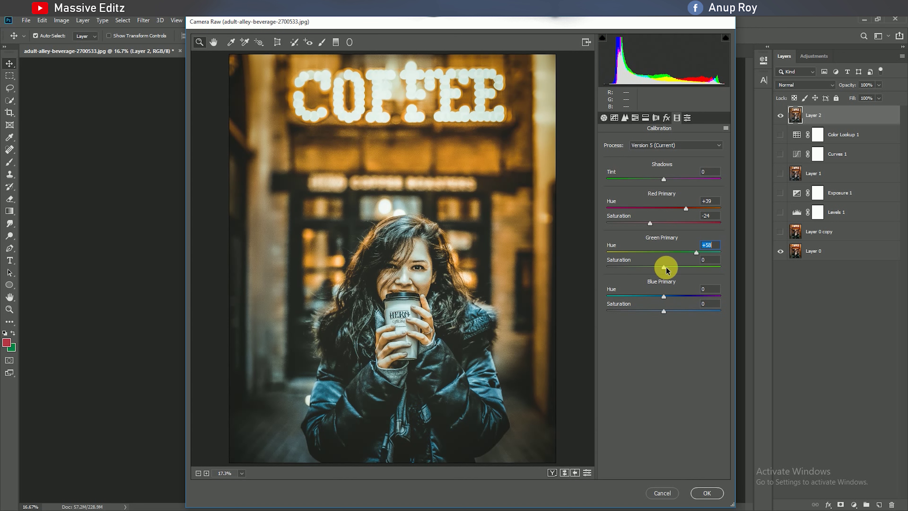
left_click(664, 298)
mouse_move(657, 298)
left_mouse_down()
mouse_move(639, 296)
mouse_move(650, 295)
mouse_move(651, 314)
left_mouse_up()
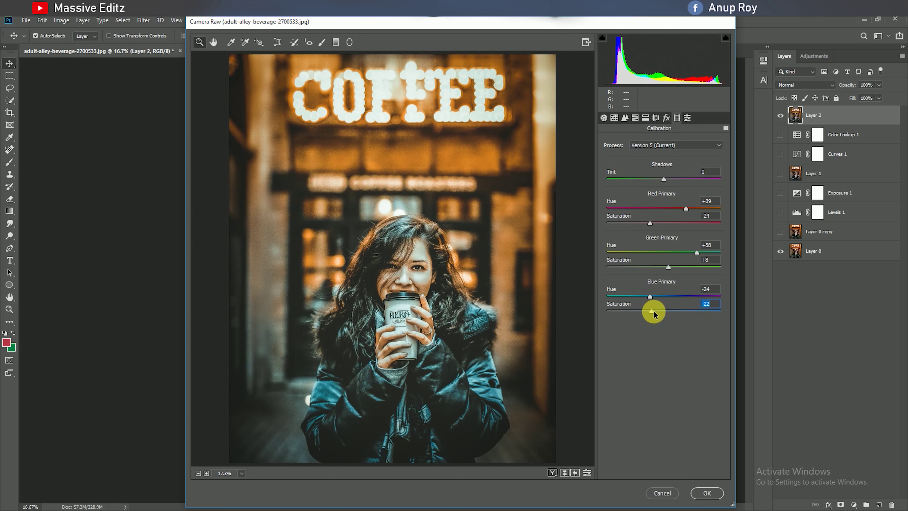
Refine the point tone curve: nudge the midtone point and pull the upper point down slightly
left_click(614, 117)
left_click(672, 230)
left_click_drag(677, 233, 678, 235)
left_click(605, 302)
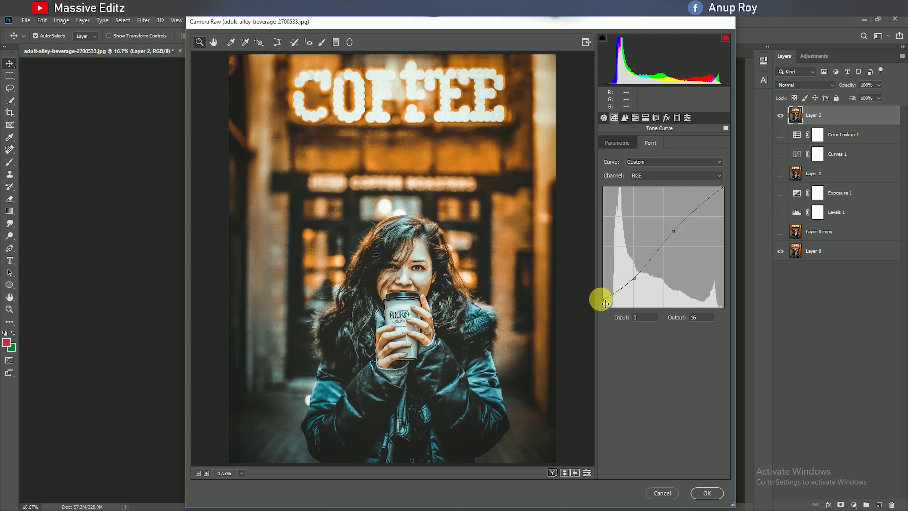
left_click_drag(673, 232, 679, 233)
Brighten the oranges' luminance and apply the Camera Raw grade to Layer 2
left_click(624, 118)
left_click_drag(679, 193, 667, 193)
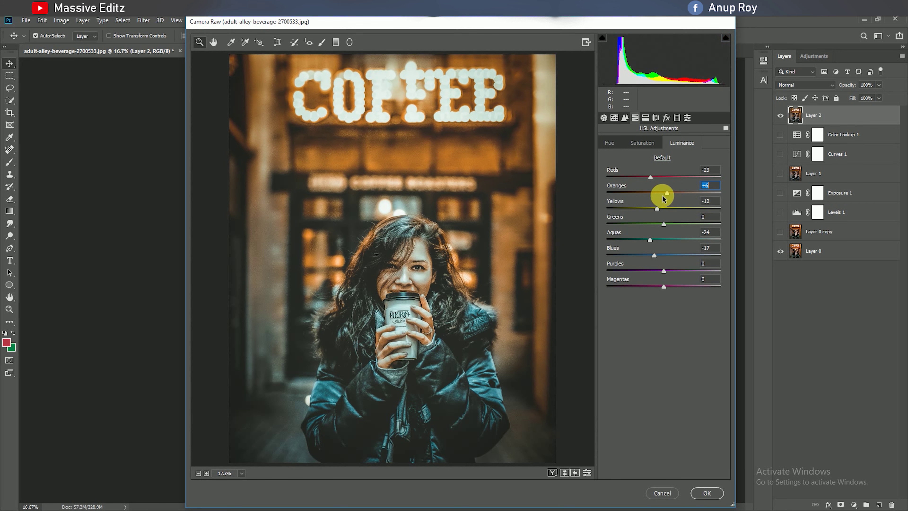
key("Return")
left_click(780, 116)
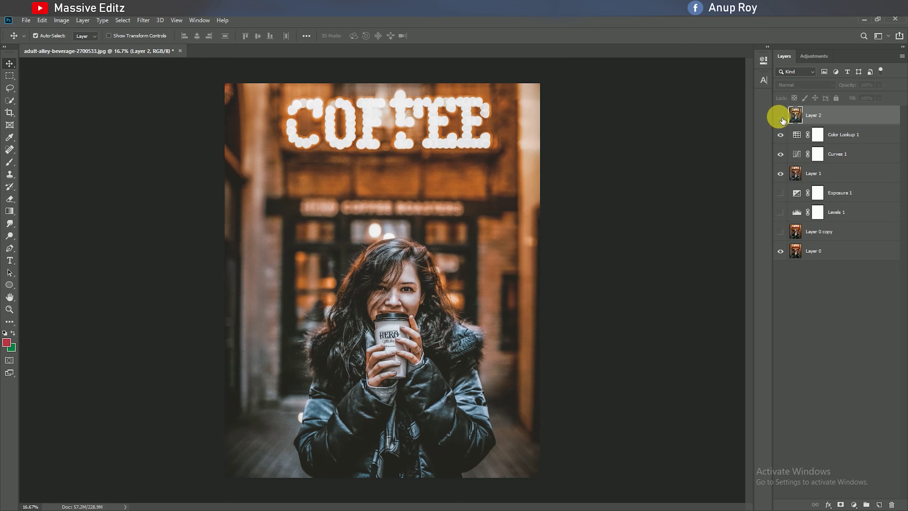
Toggle Layer 2's visibility on and off to compare the teal-orange grade before and after
left_click(780, 116)
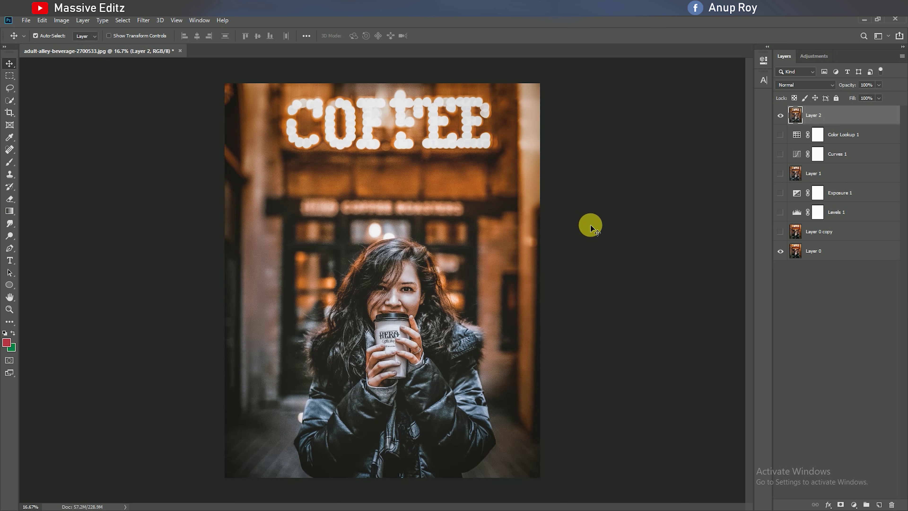
left_click(781, 116)
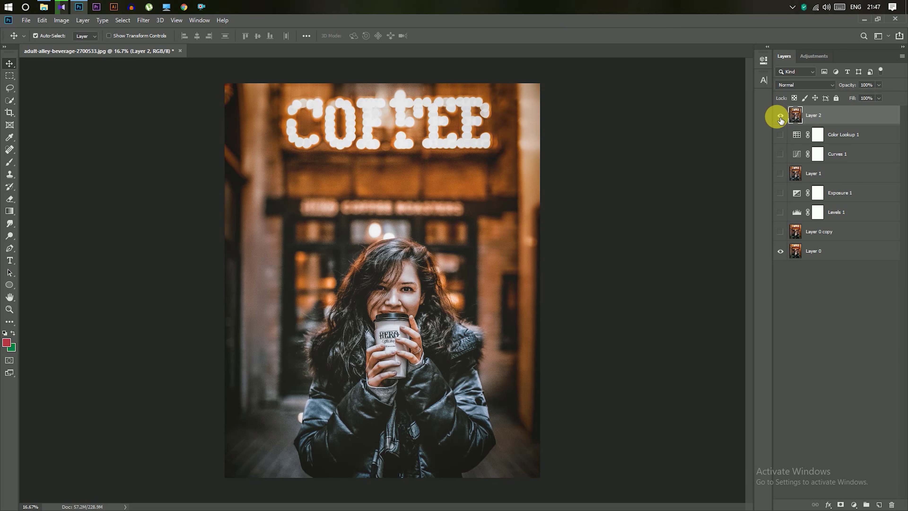